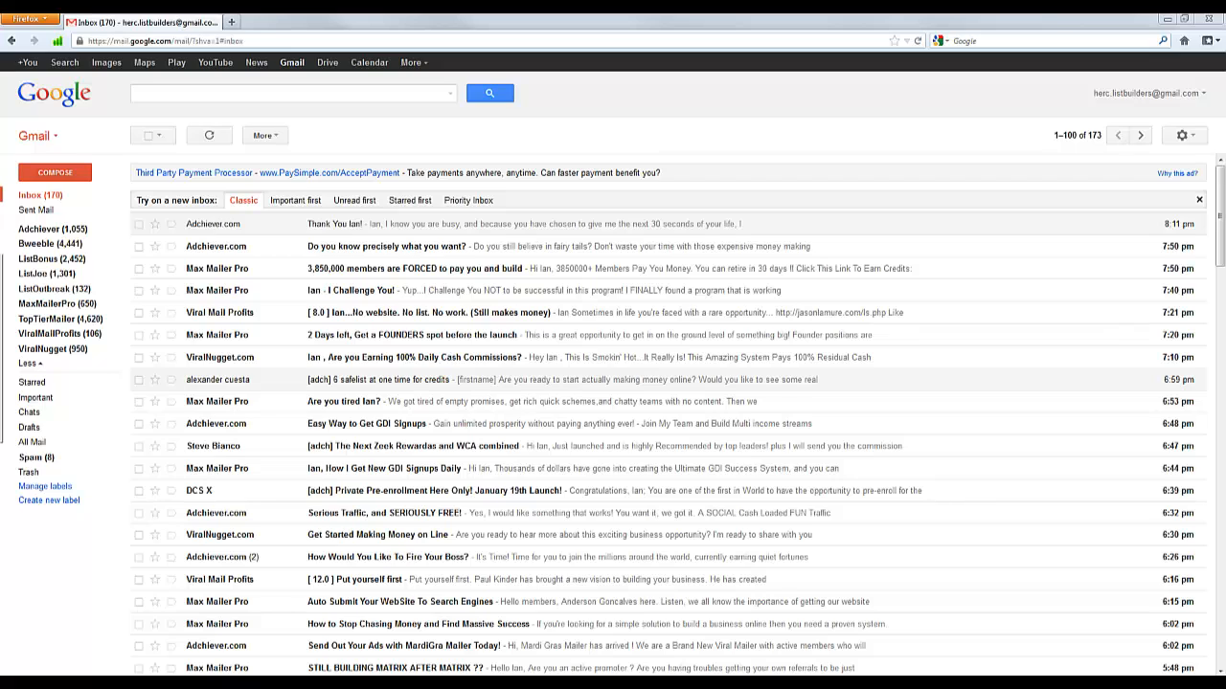
pyautogui.click(28, 363)
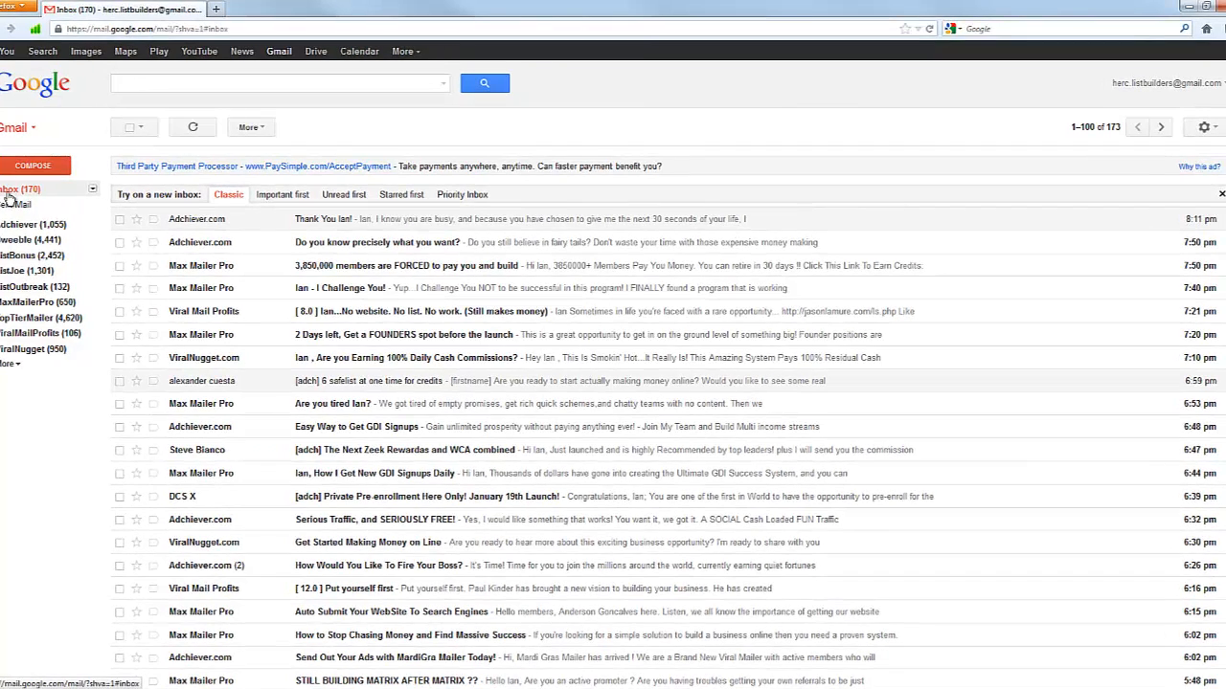
pyautogui.click(11, 191)
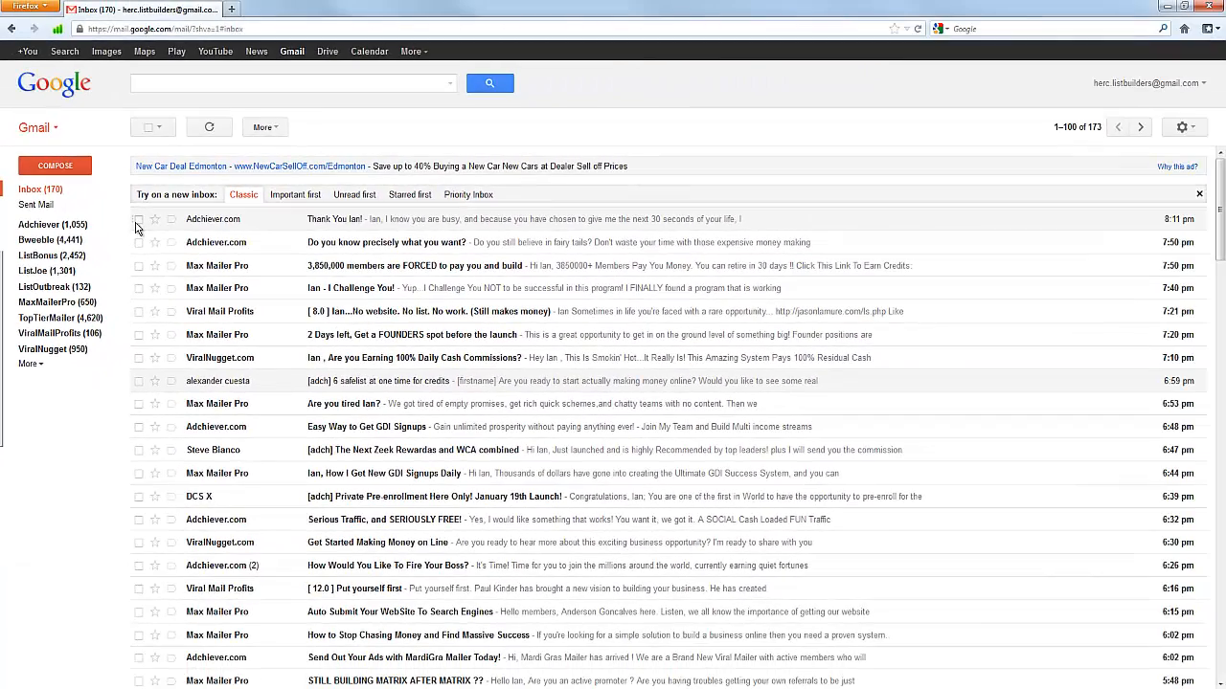
pyautogui.click(208, 231)
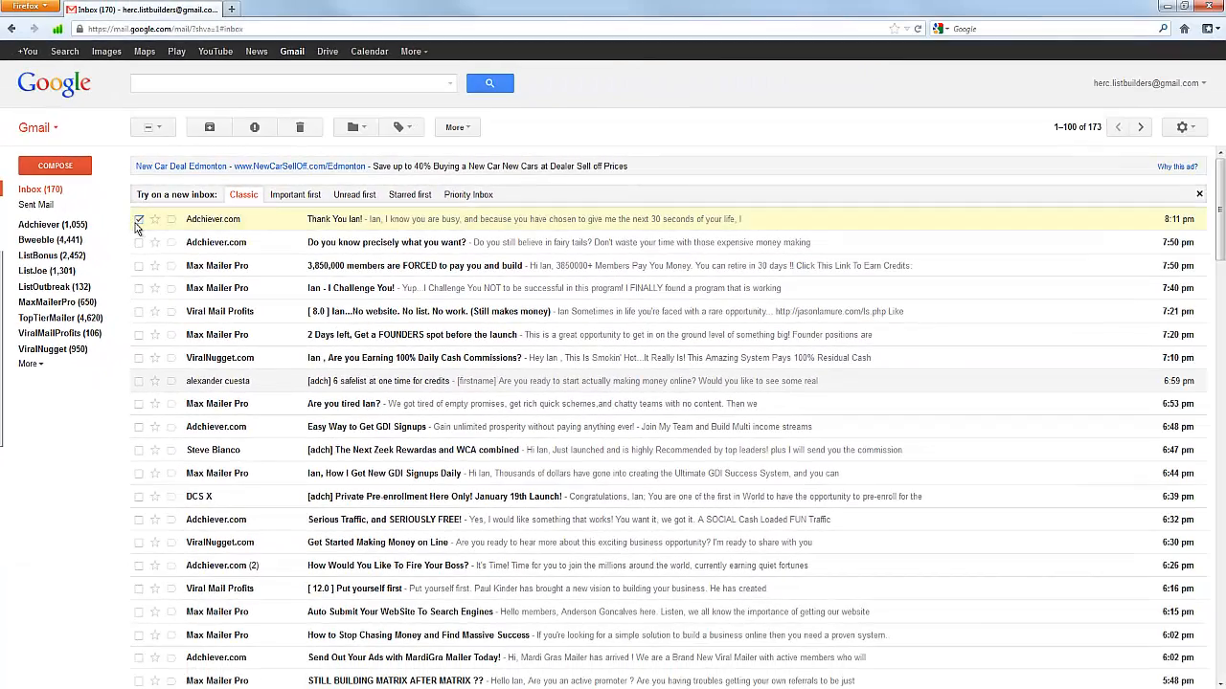
pyautogui.click(468, 130)
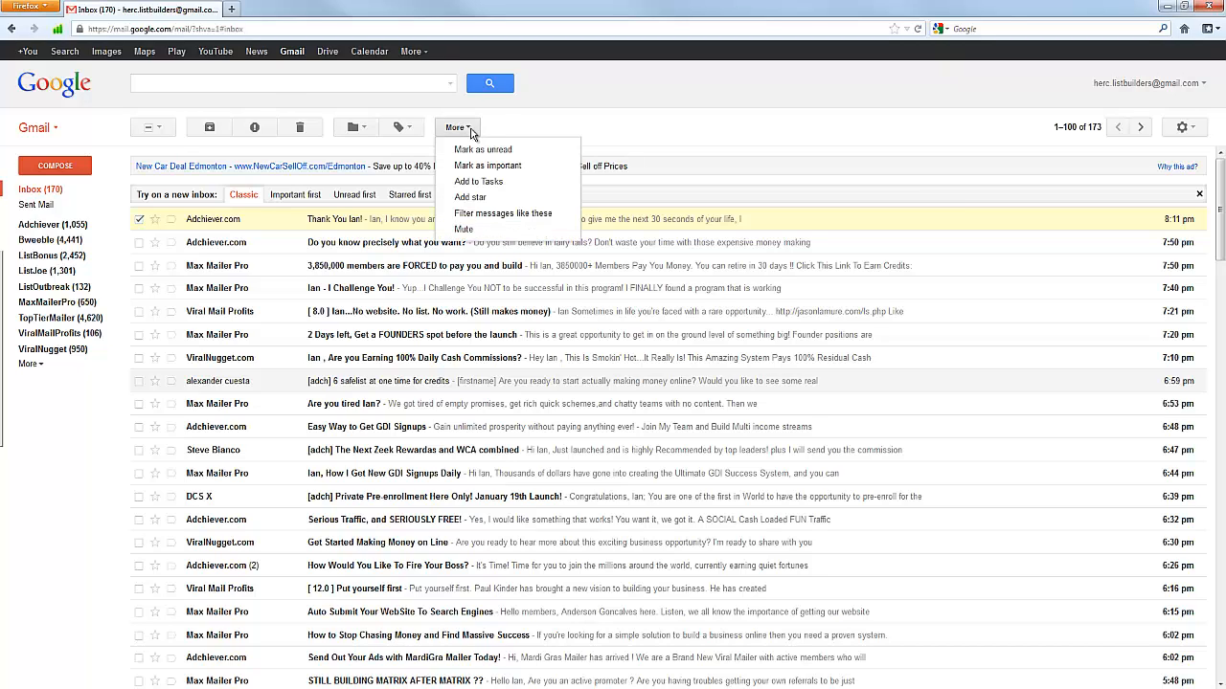
pyautogui.click(479, 213)
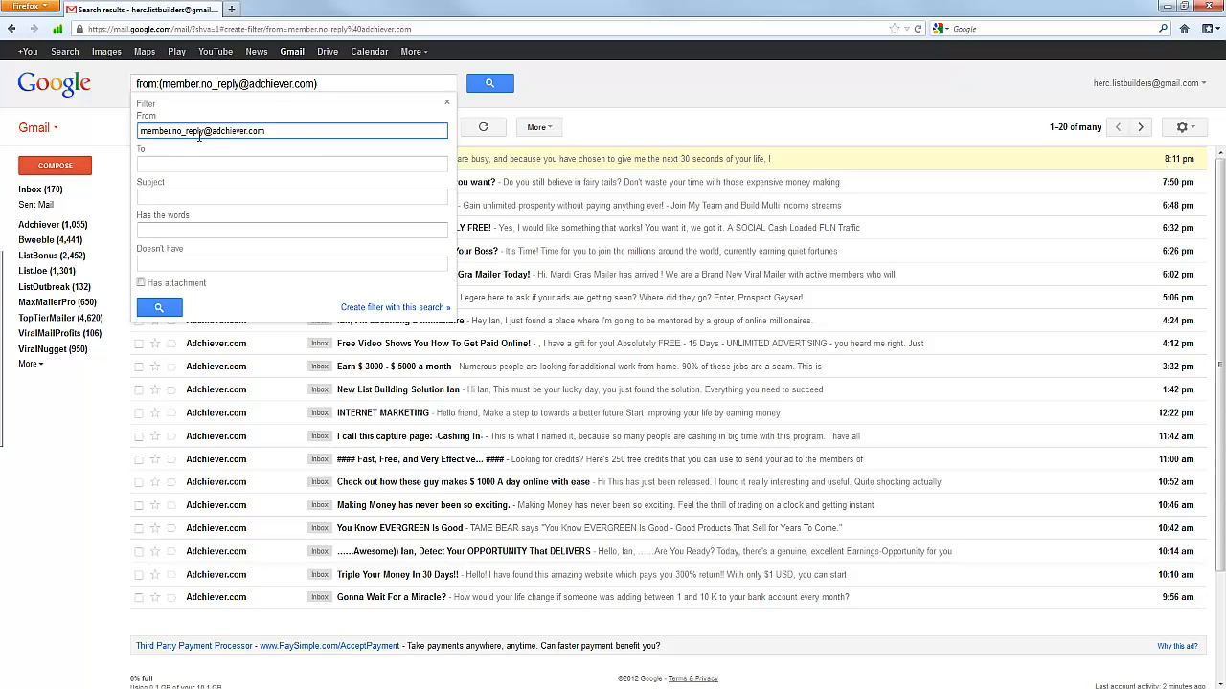
pyautogui.moveTo(202, 134); pyautogui.dragTo(140, 140)
pyautogui.press('BackSpace')
pyautogui.write('admin')
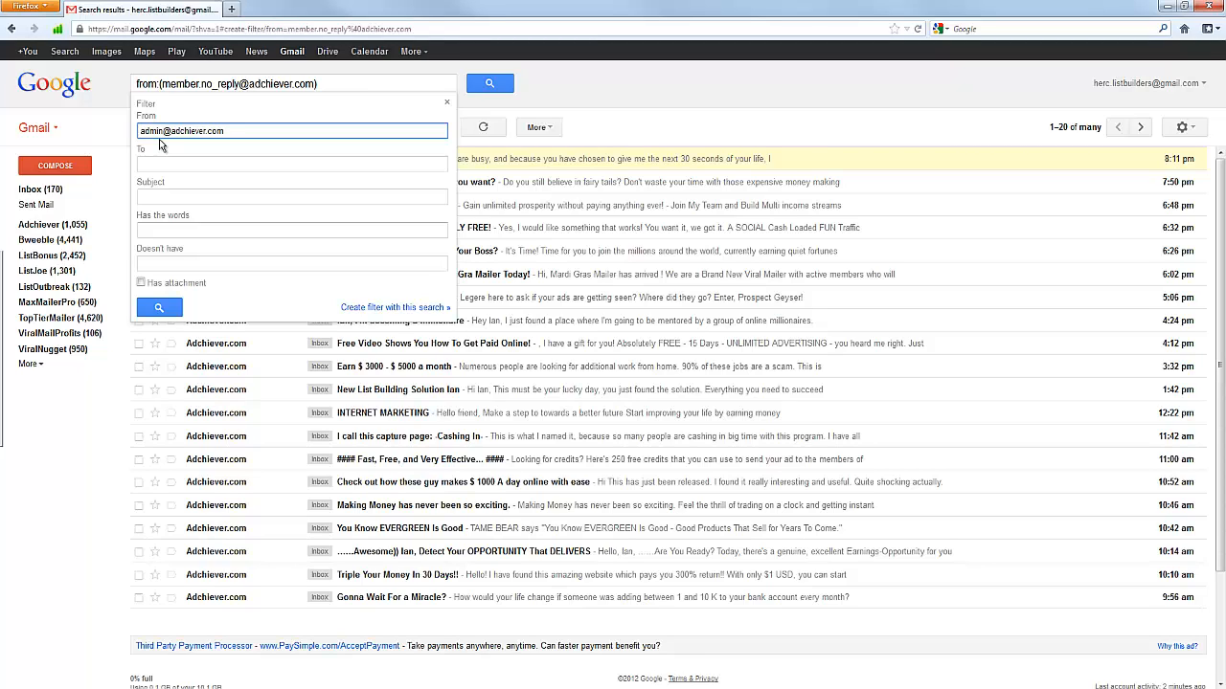
pyautogui.press('BackSpace')
pyautogui.press('BackSpace')
pyautogui.press('BackSpace')
pyautogui.press('BackSpace')
pyautogui.press('BackSpace')
pyautogui.click(423, 316)
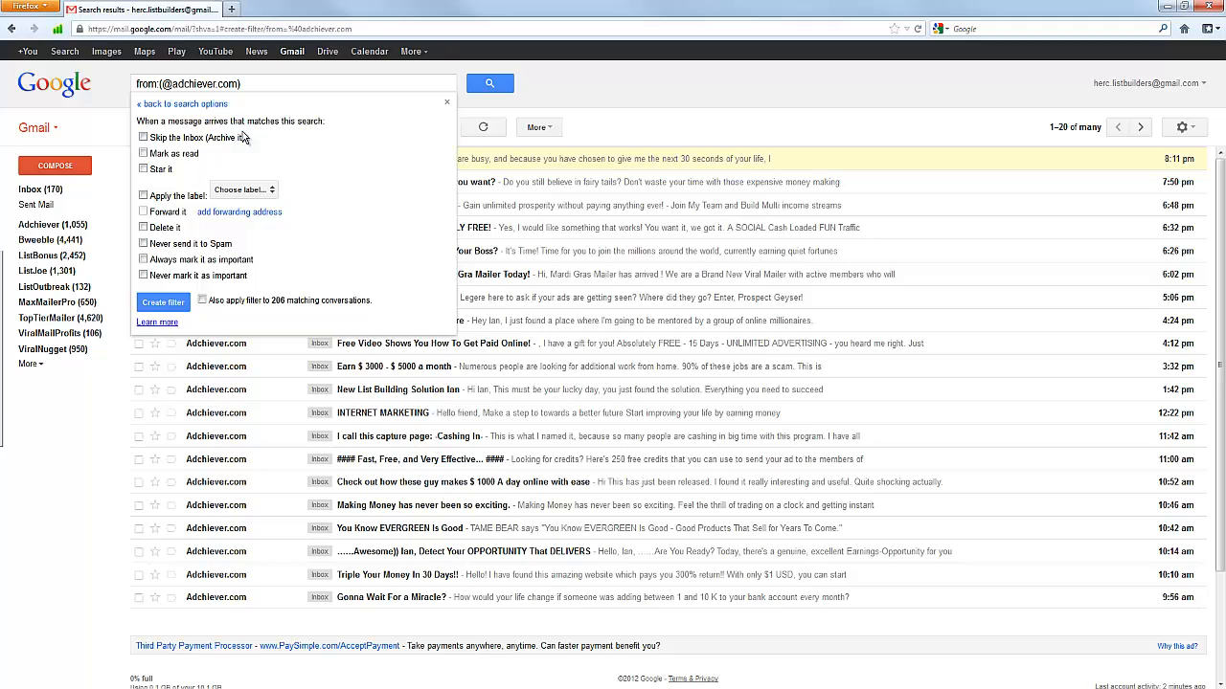
pyautogui.click(143, 139)
pyautogui.click(272, 195)
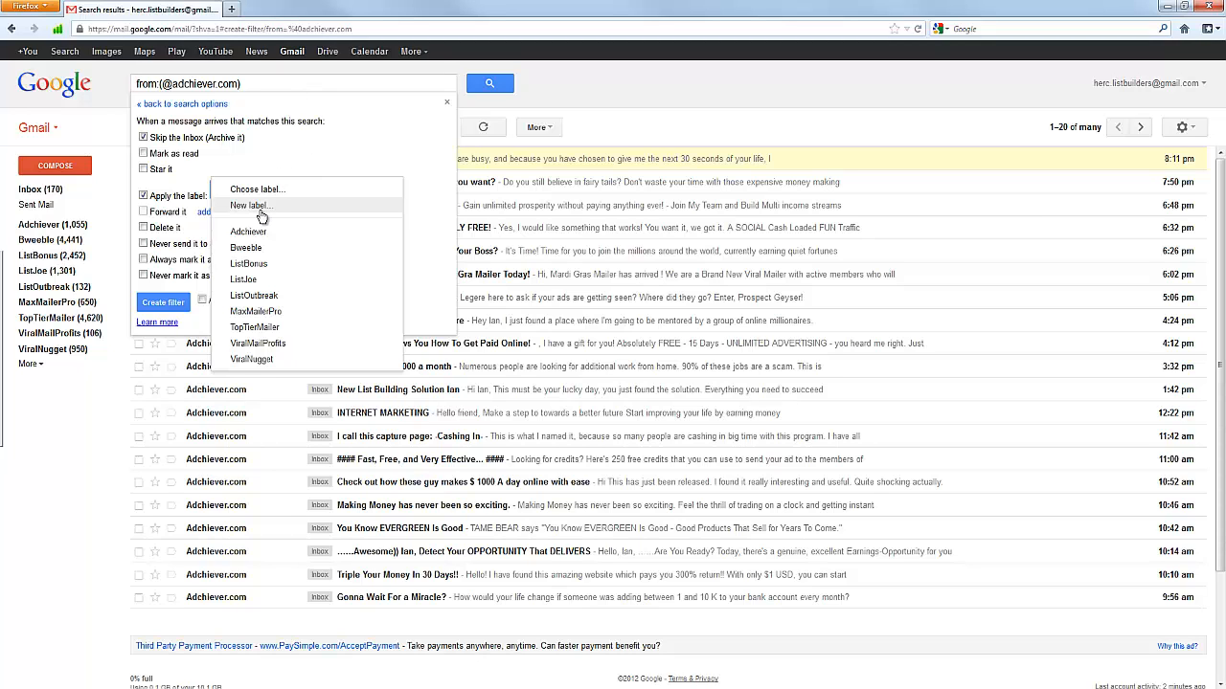
pyautogui.click(260, 207)
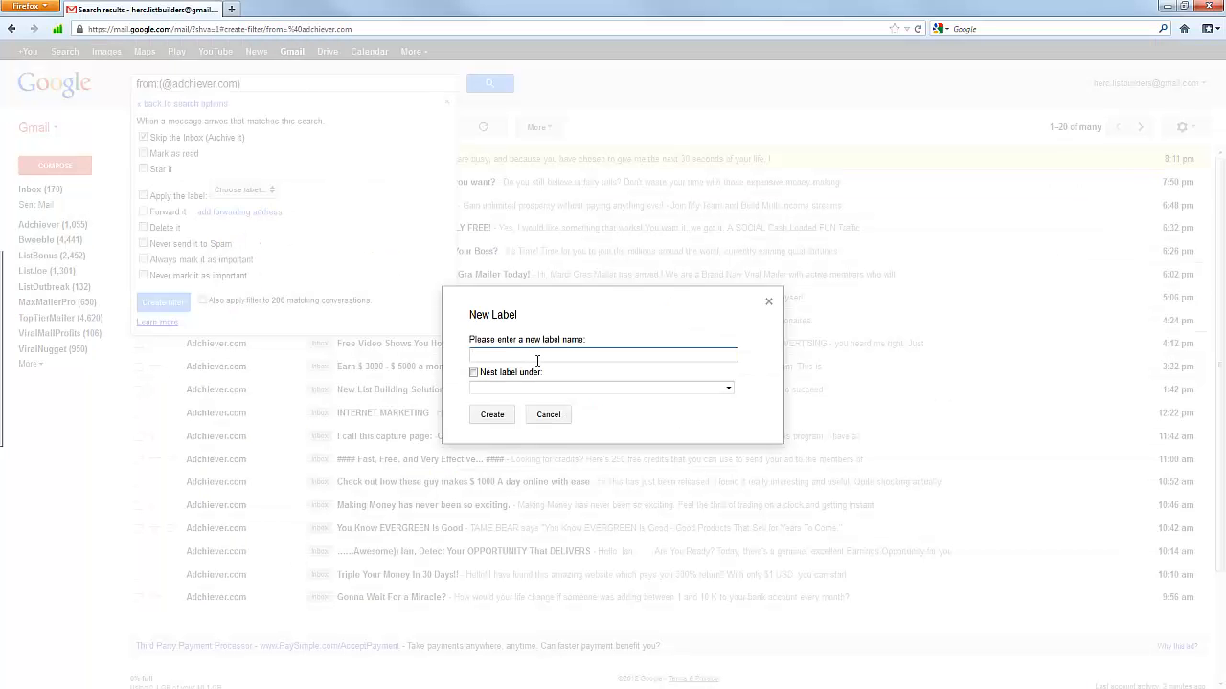
pyautogui.write('AA')
pyautogui.press('BackSpace')
pyautogui.write('adcheiver')
pyautogui.click(492, 416)
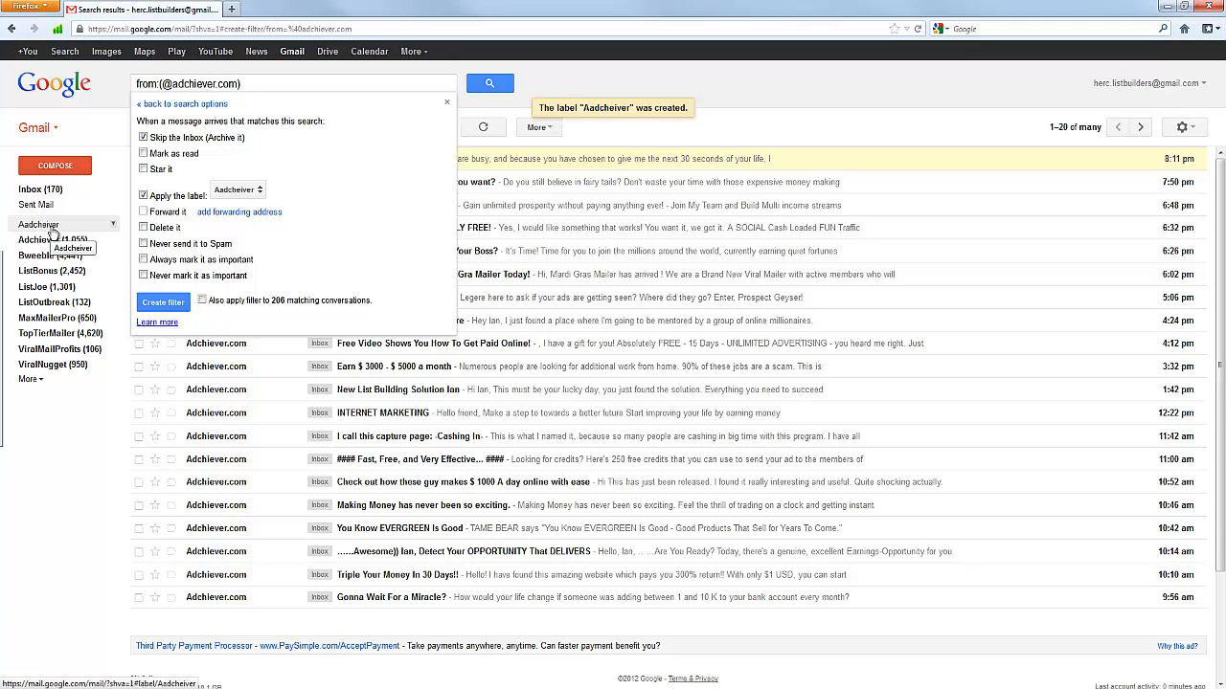
# Create the filter with the existing Adchiever label, never sending to spam and also applying to matching conversations.
pyautogui.click(257, 195)
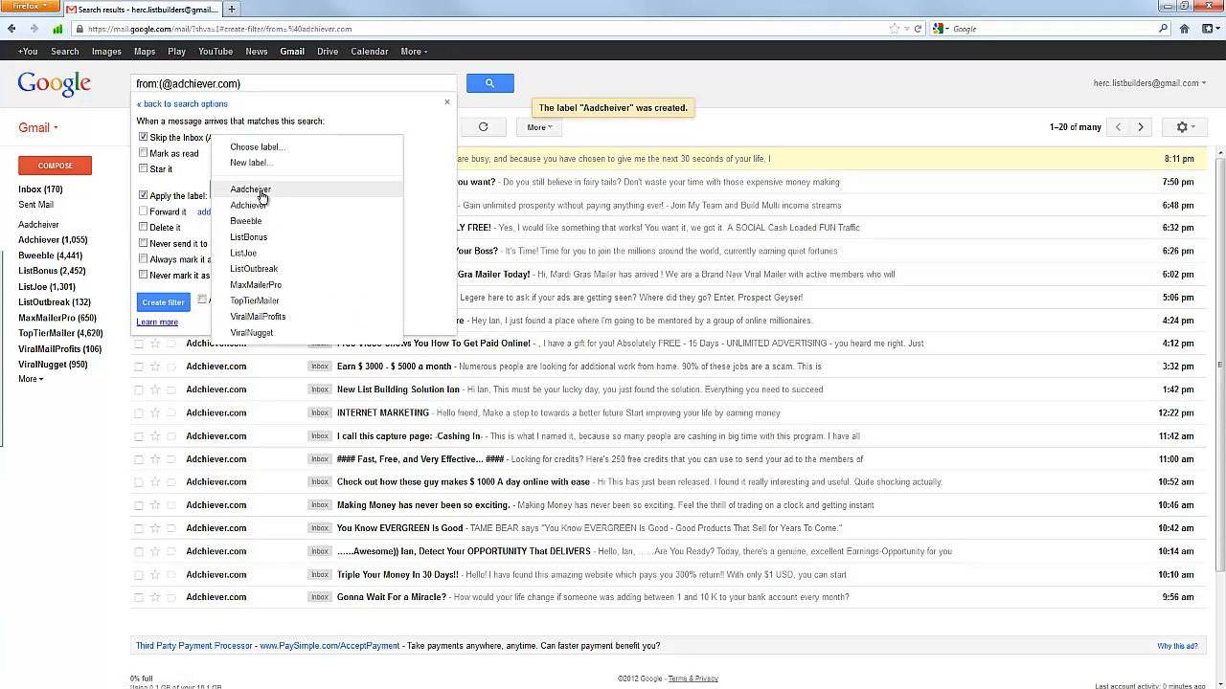
pyautogui.click(246, 206)
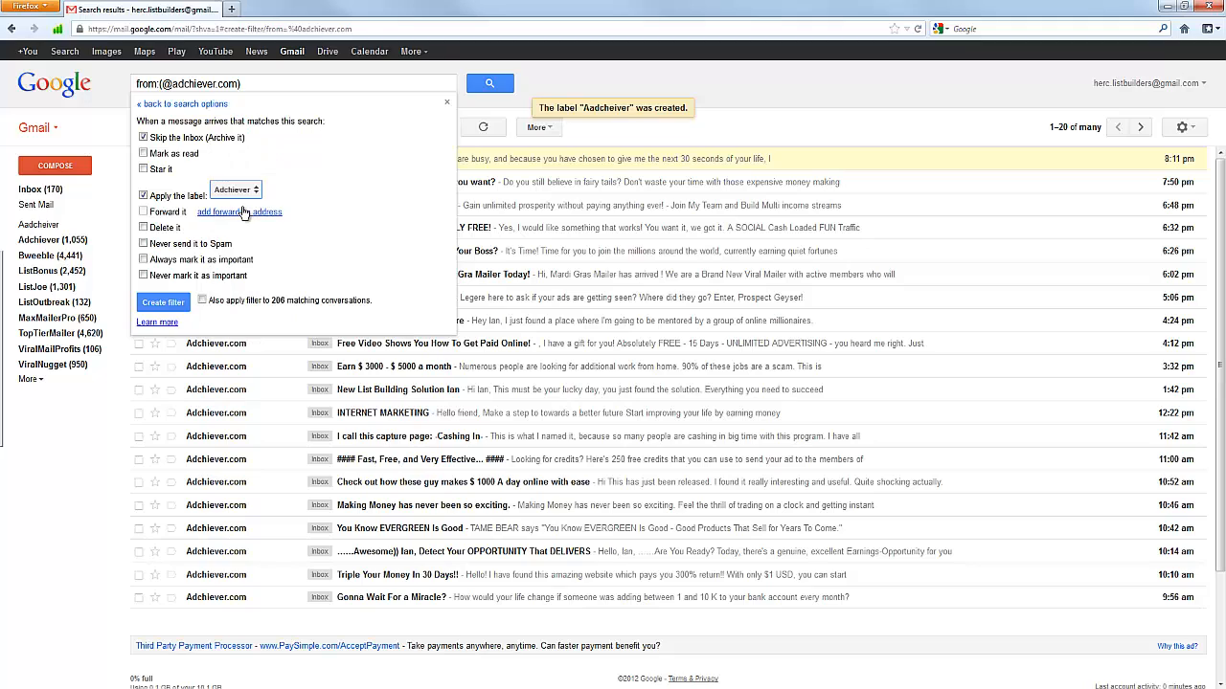
pyautogui.click(143, 245)
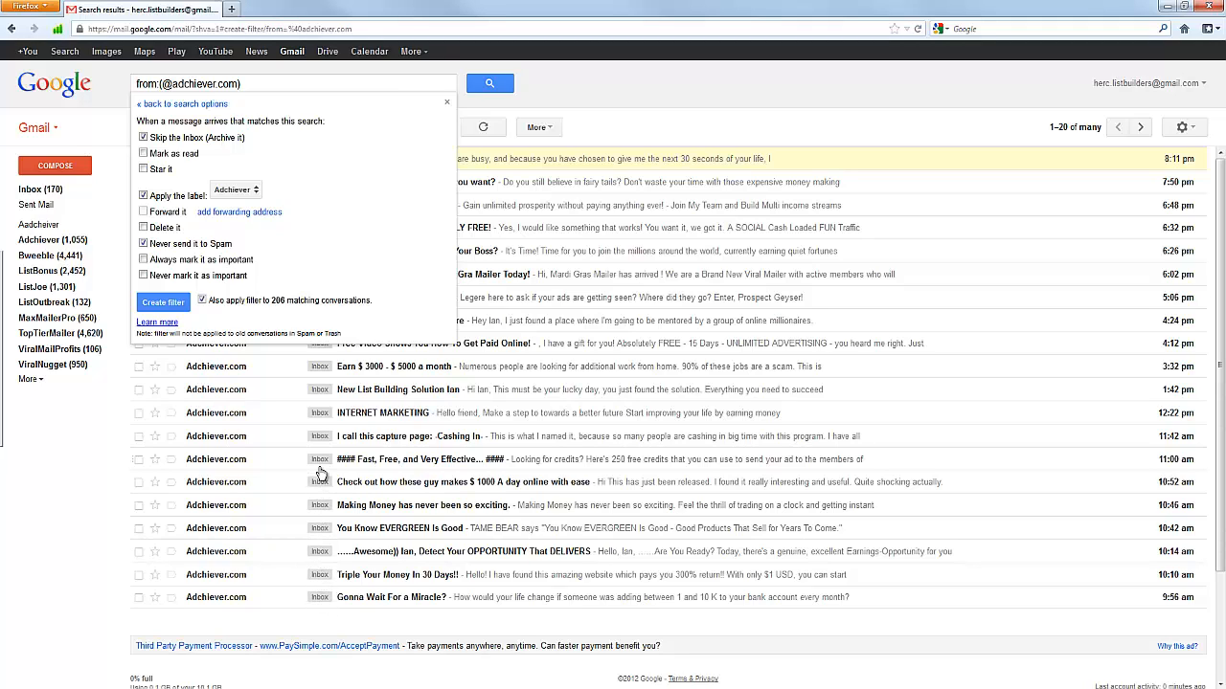
pyautogui.click(162, 302)
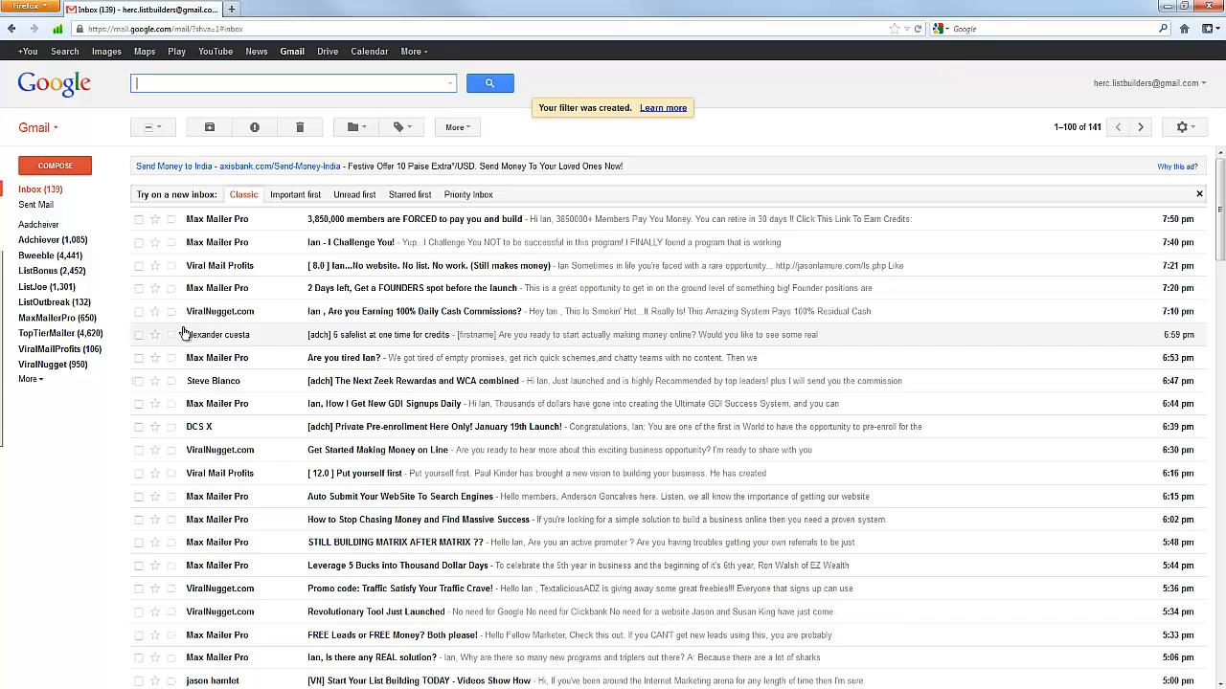
# Look through the messages filed under the Adchiever label.
pyautogui.click(47, 244)
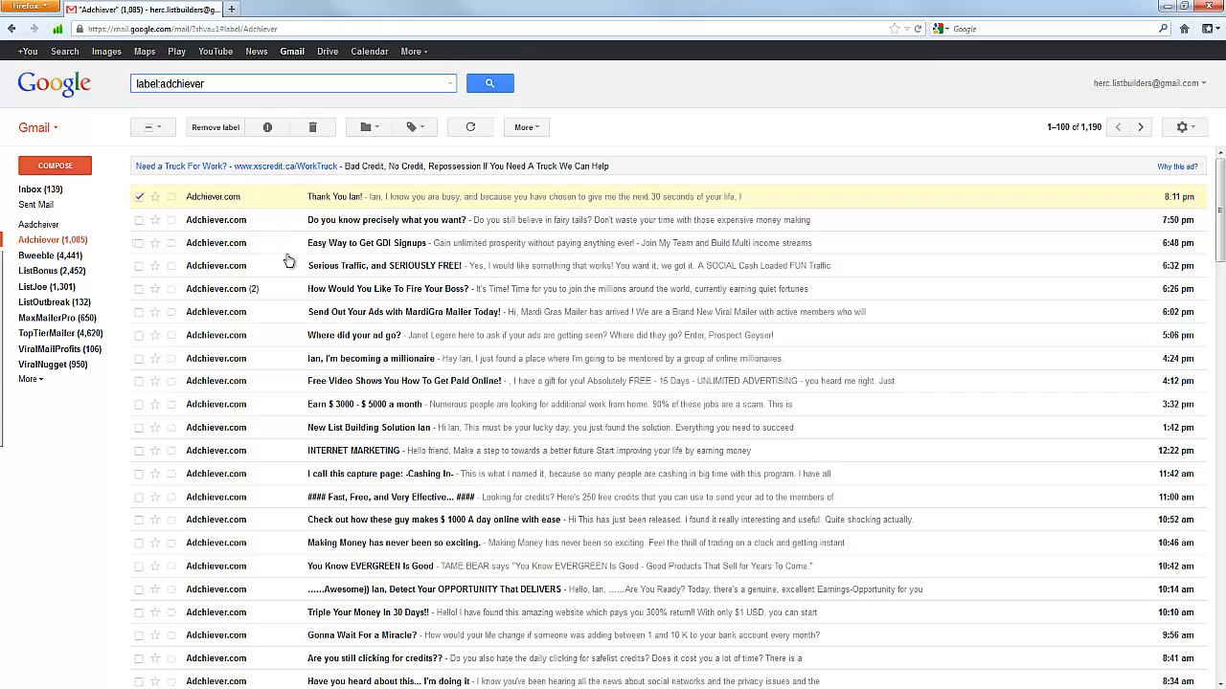
pyautogui.scroll(-2, 297, 324)
pyautogui.scroll(-5, 297, 345)
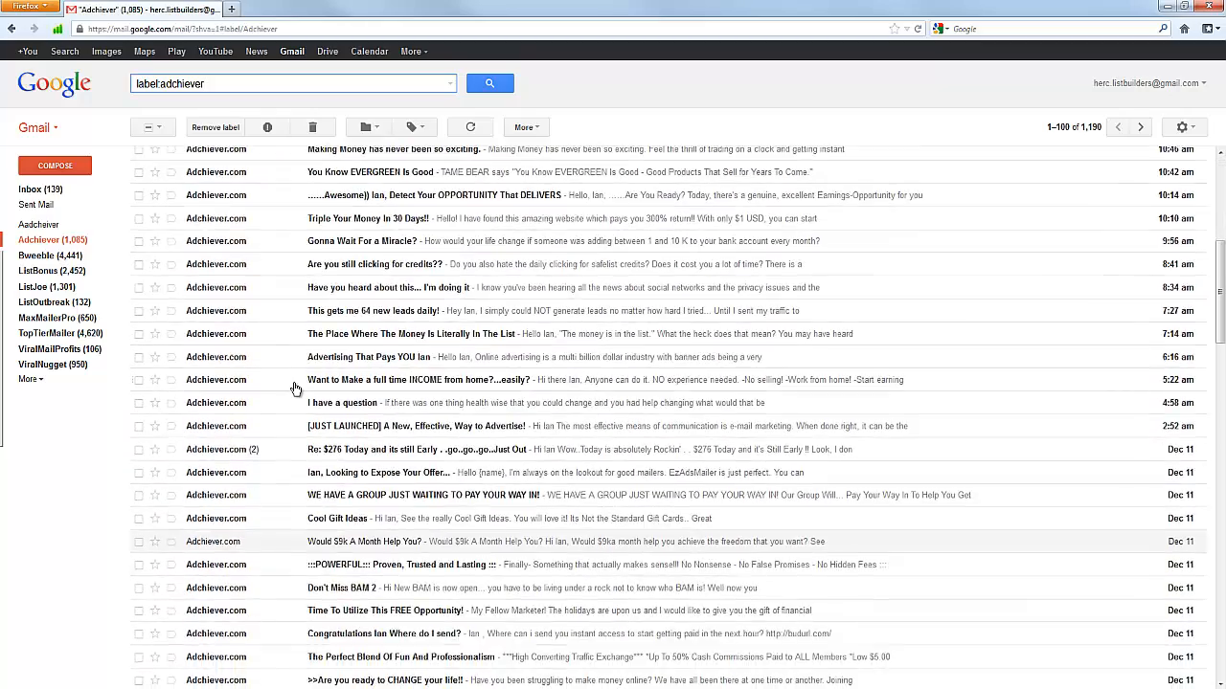
pyautogui.scroll(3, 296, 351)
pyautogui.scroll(3, 295, 388)
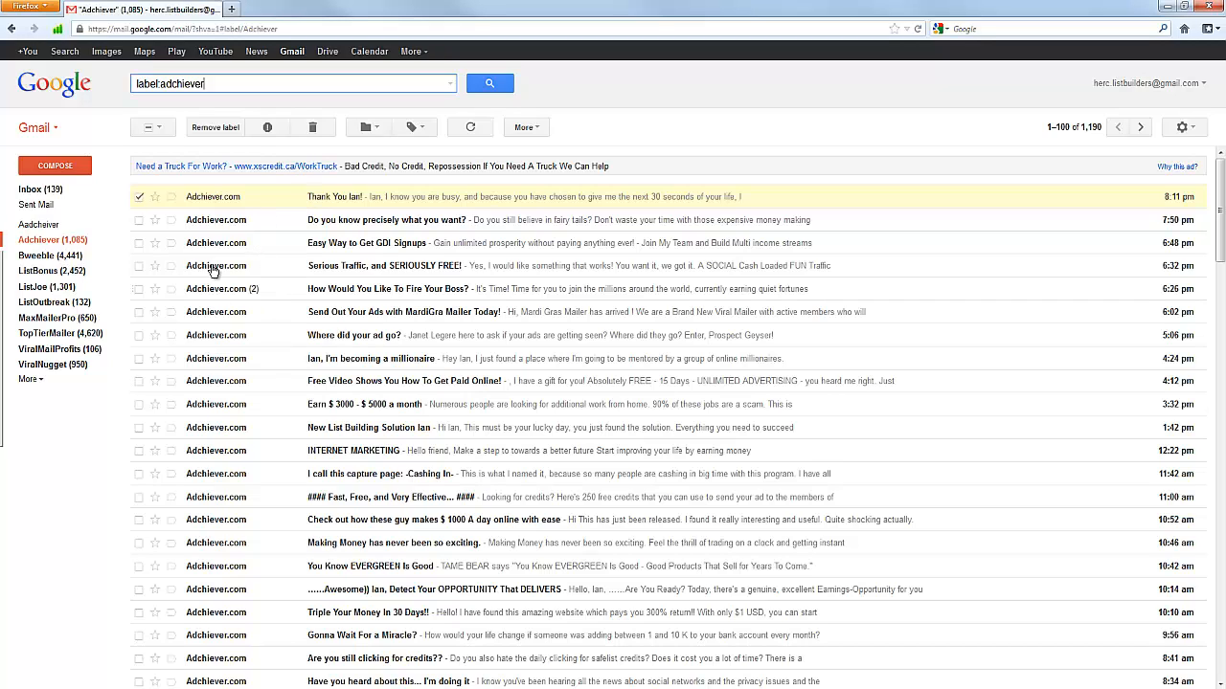
pyautogui.click(29, 189)
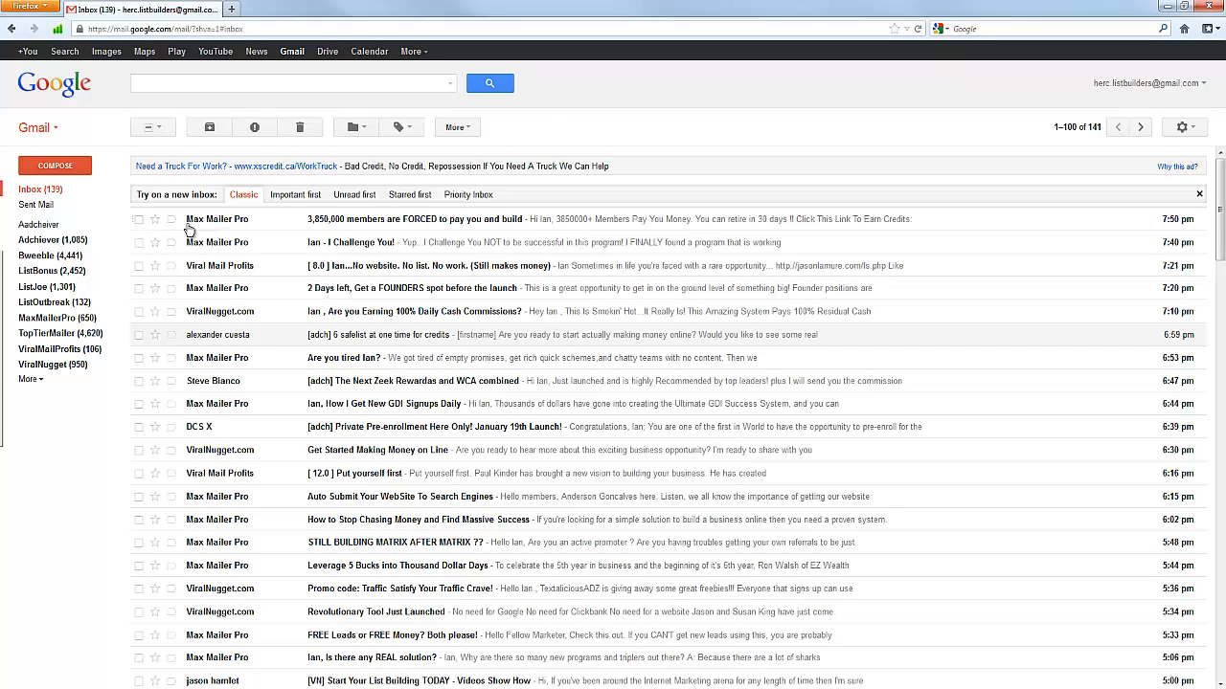
pyautogui.click(139, 220)
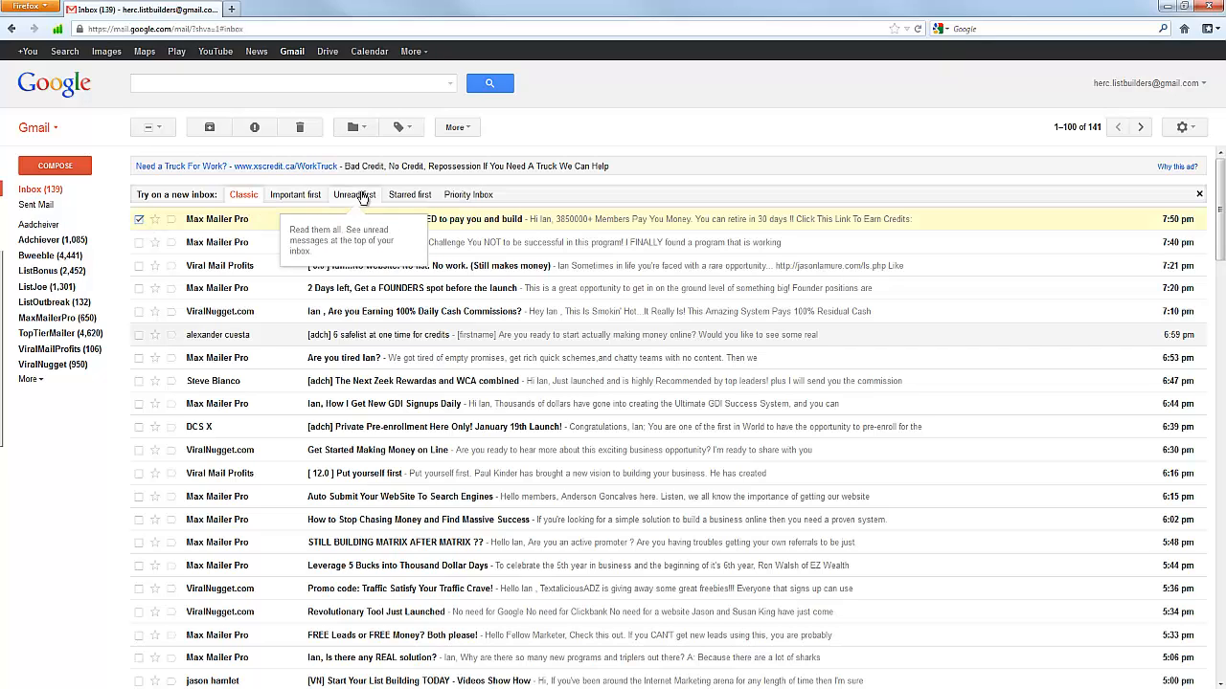
pyautogui.click(472, 127)
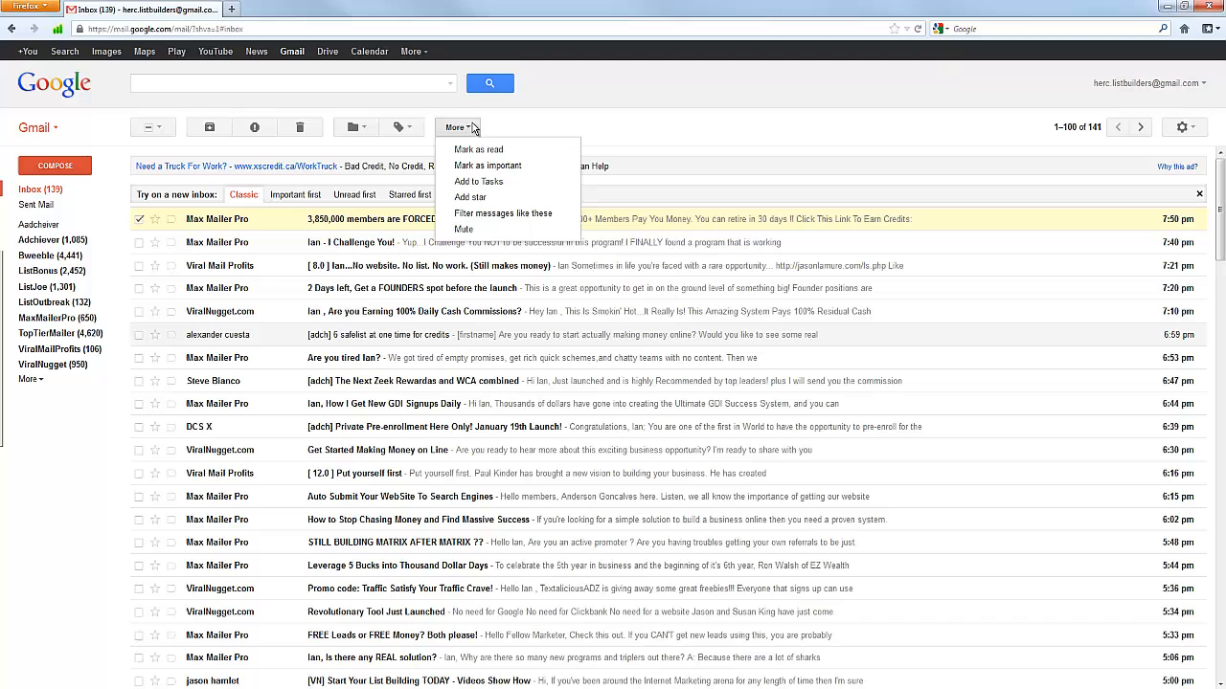
pyautogui.click(490, 217)
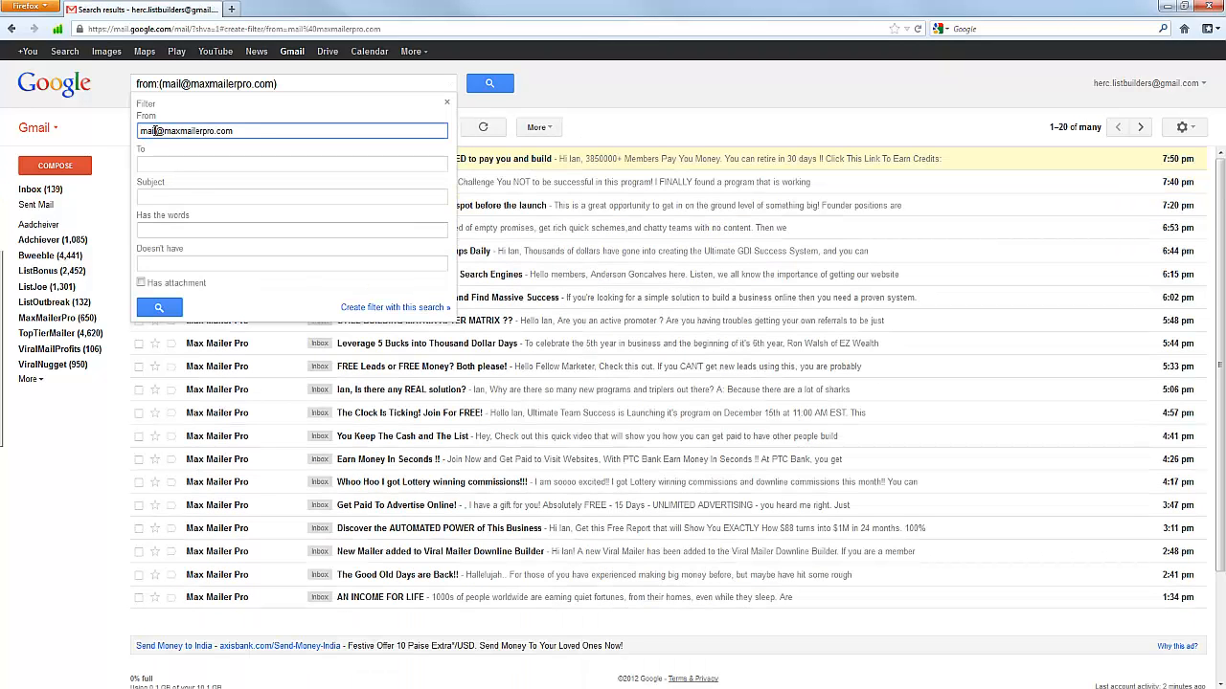
pyautogui.moveTo(155, 131); pyautogui.dragTo(101, 154)
pyautogui.press('BackSpace')
pyautogui.press('Delete')
# Create the filter to skip the inbox, apply the MaxMailerPro label, never send to spam and include matching conversations.
pyautogui.click(379, 310)
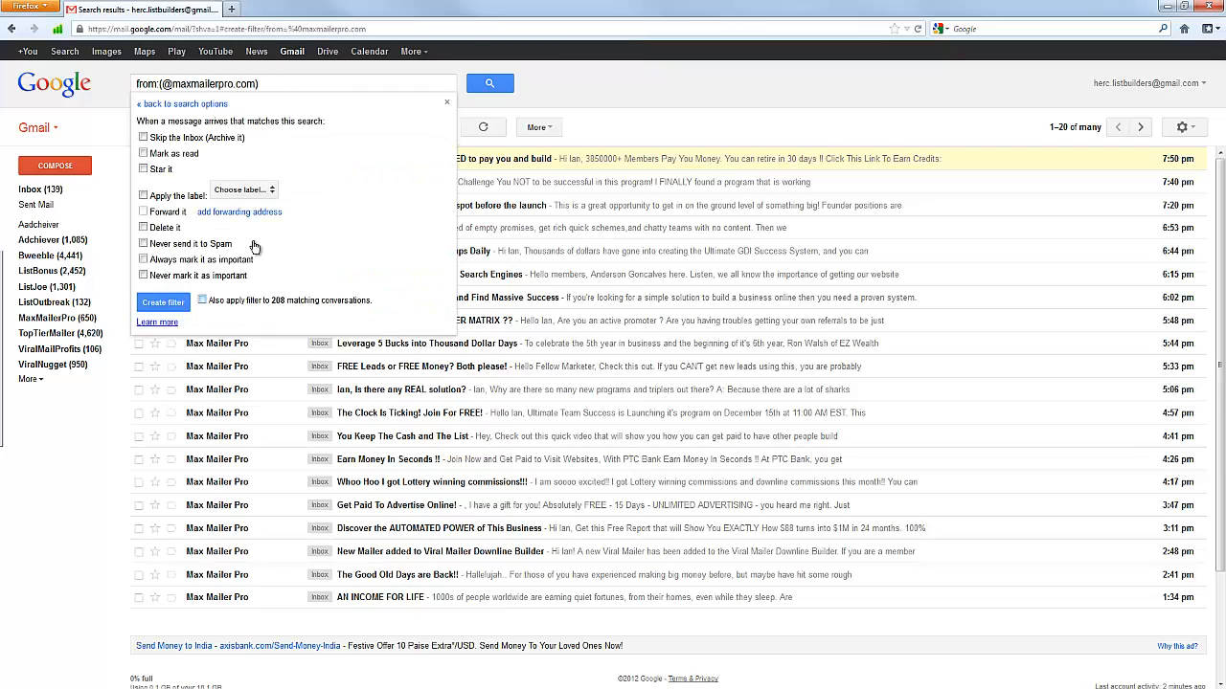
pyautogui.click(143, 196)
pyautogui.click(255, 196)
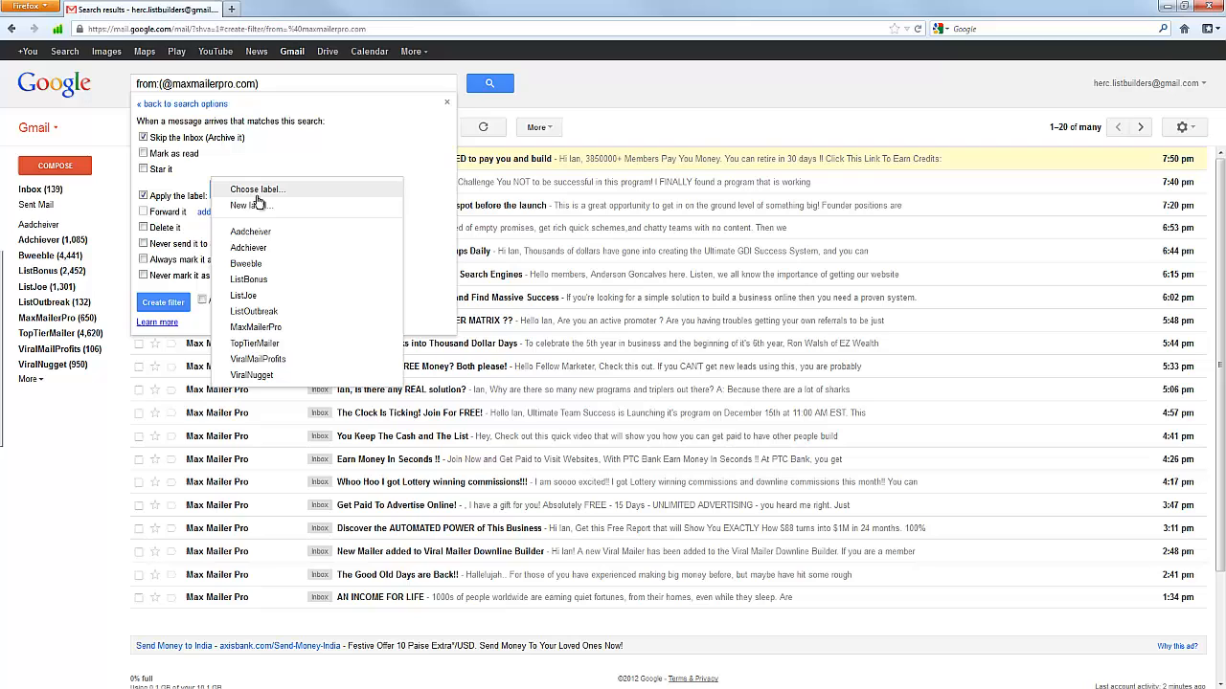
pyautogui.click(258, 328)
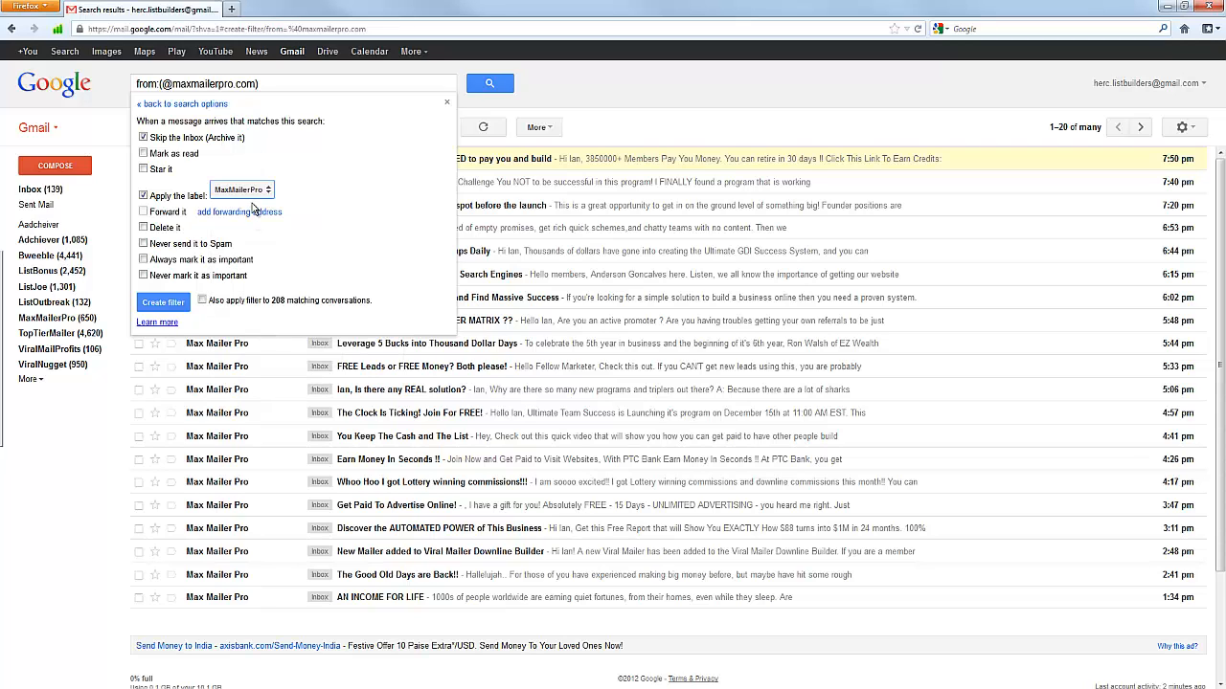
pyautogui.click(143, 243)
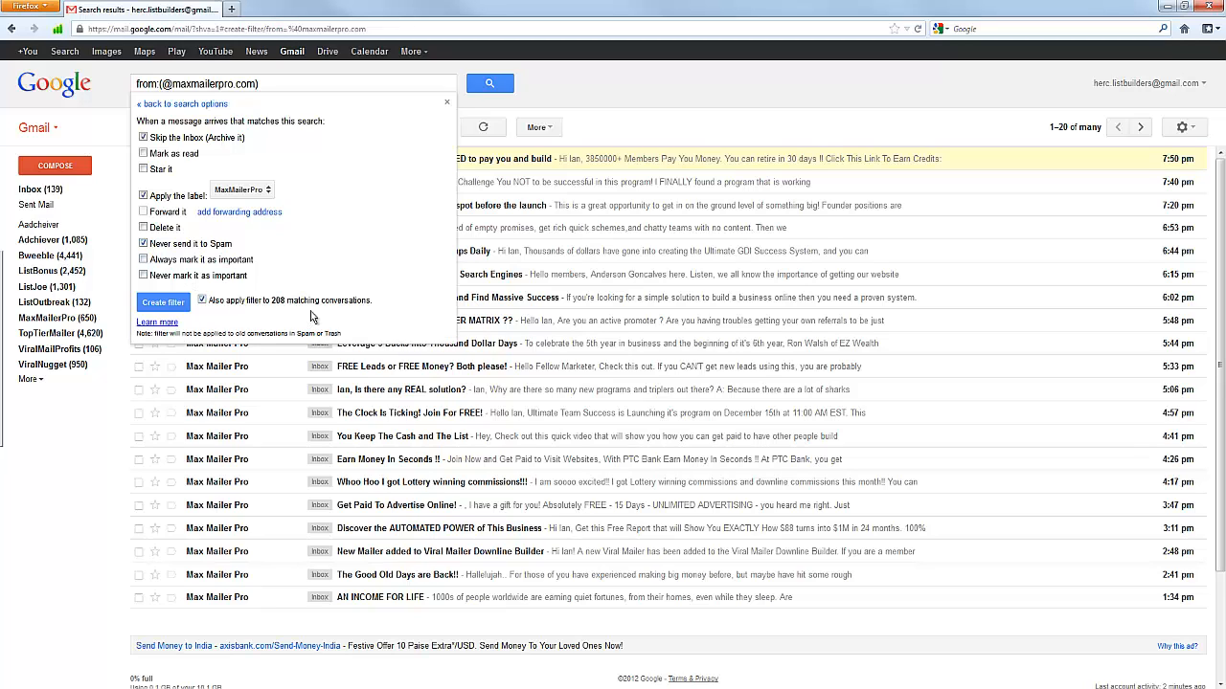
pyautogui.click(164, 302)
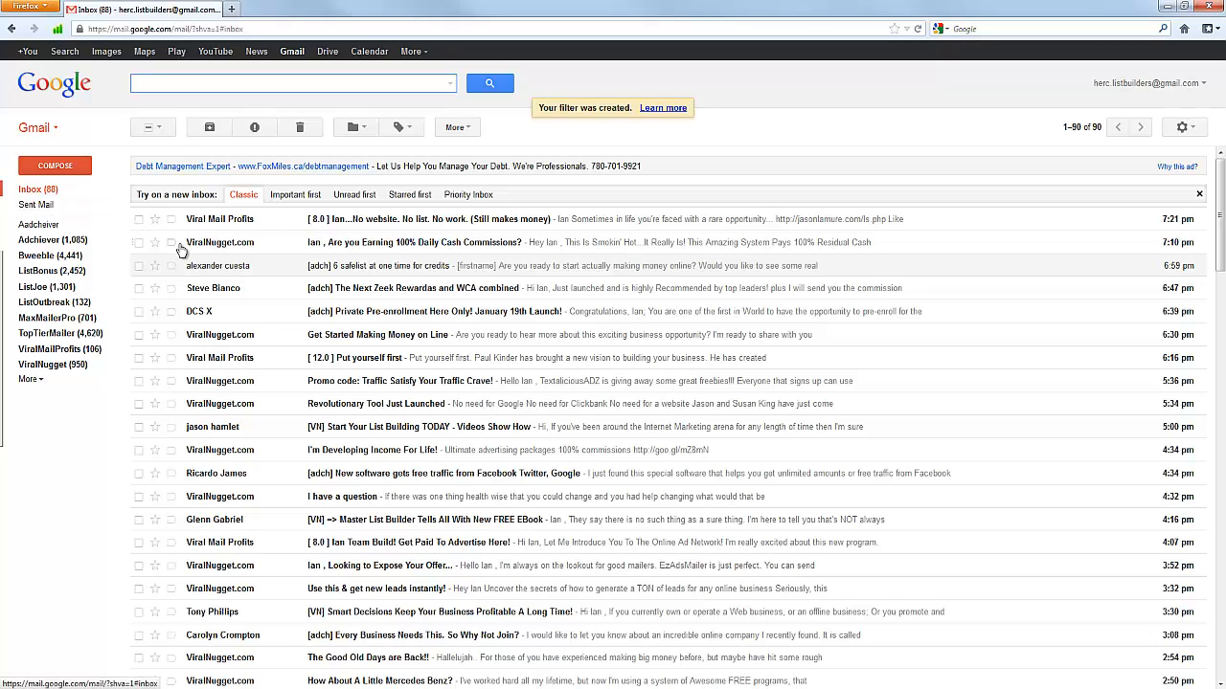
pyautogui.click(139, 219)
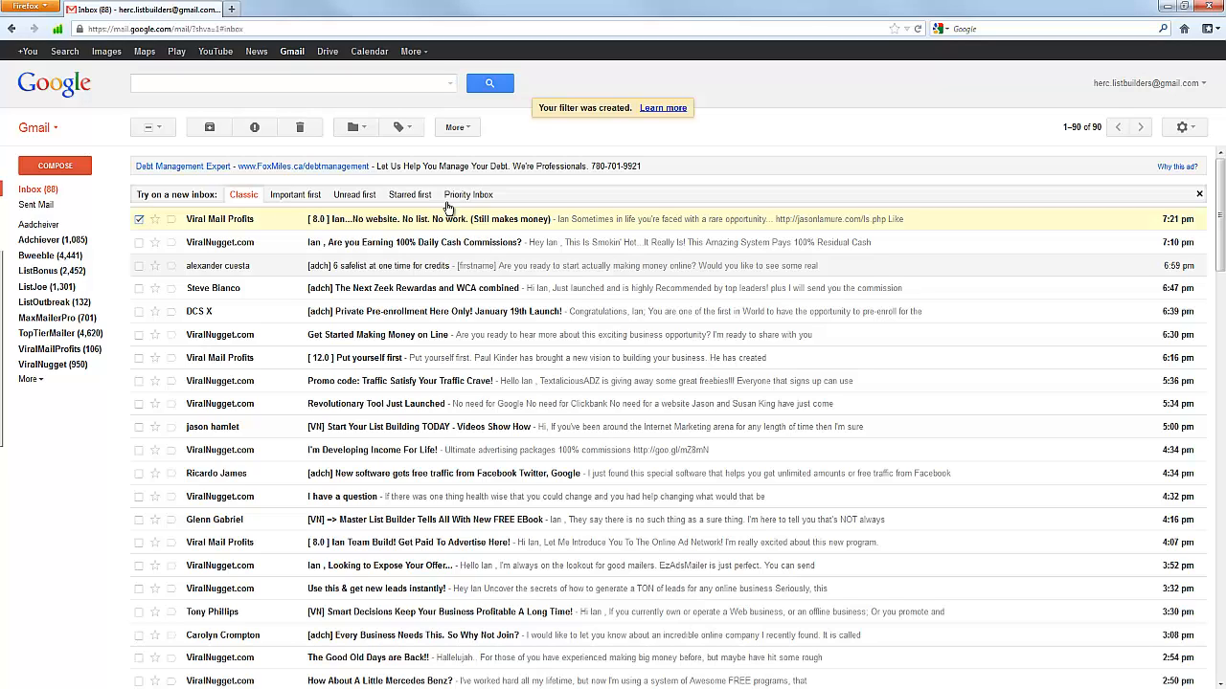
pyautogui.click(469, 130)
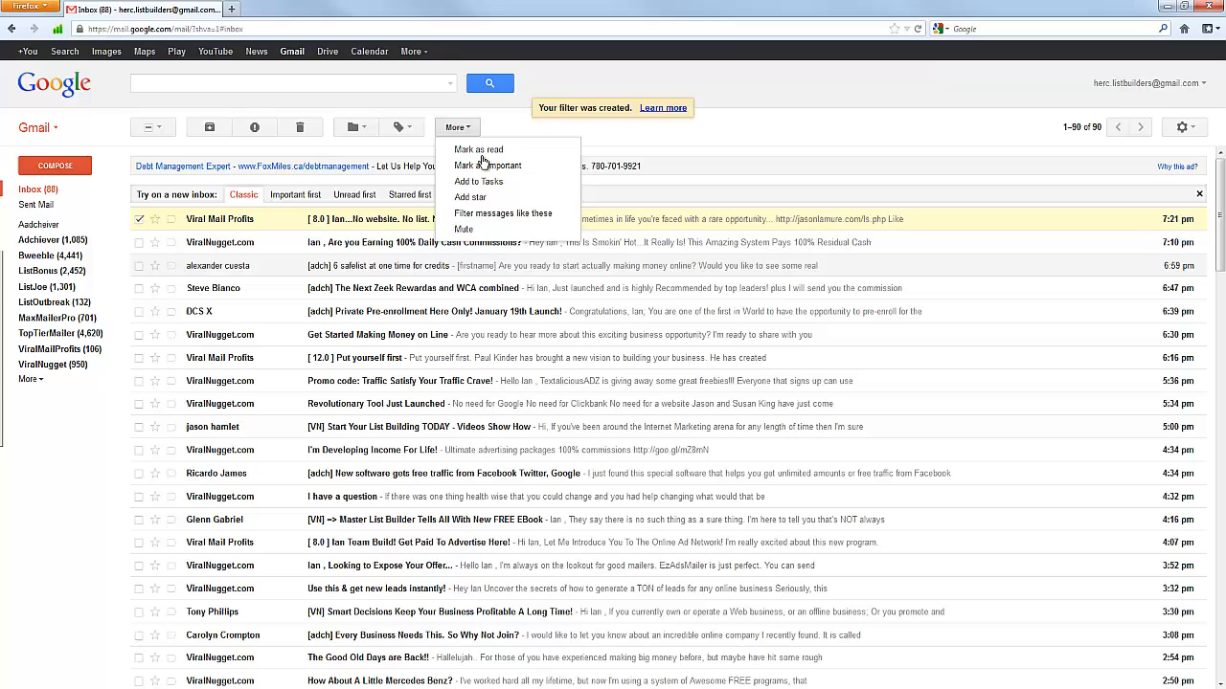
pyautogui.click(488, 214)
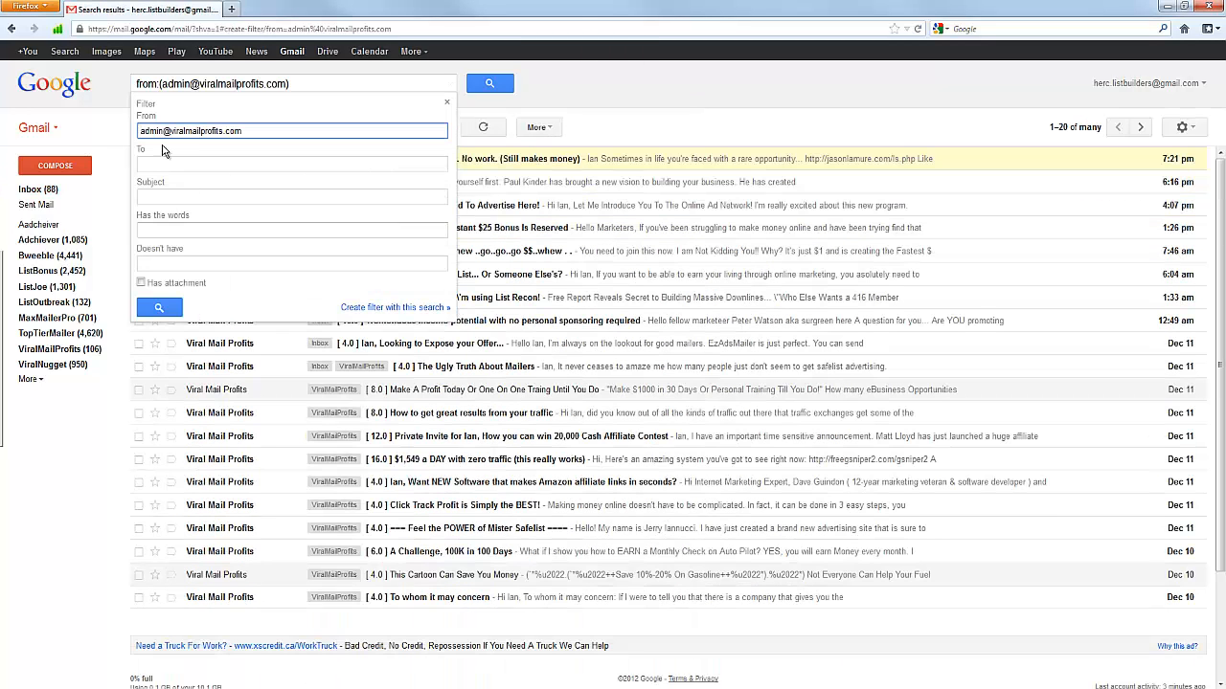
pyautogui.moveTo(165, 134); pyautogui.dragTo(96, 142)
pyautogui.press('BackSpace')
# Create the filter to skip the inbox, apply the ViralMailProfits label, never send to spam and include matching conversations.
pyautogui.click(388, 308)
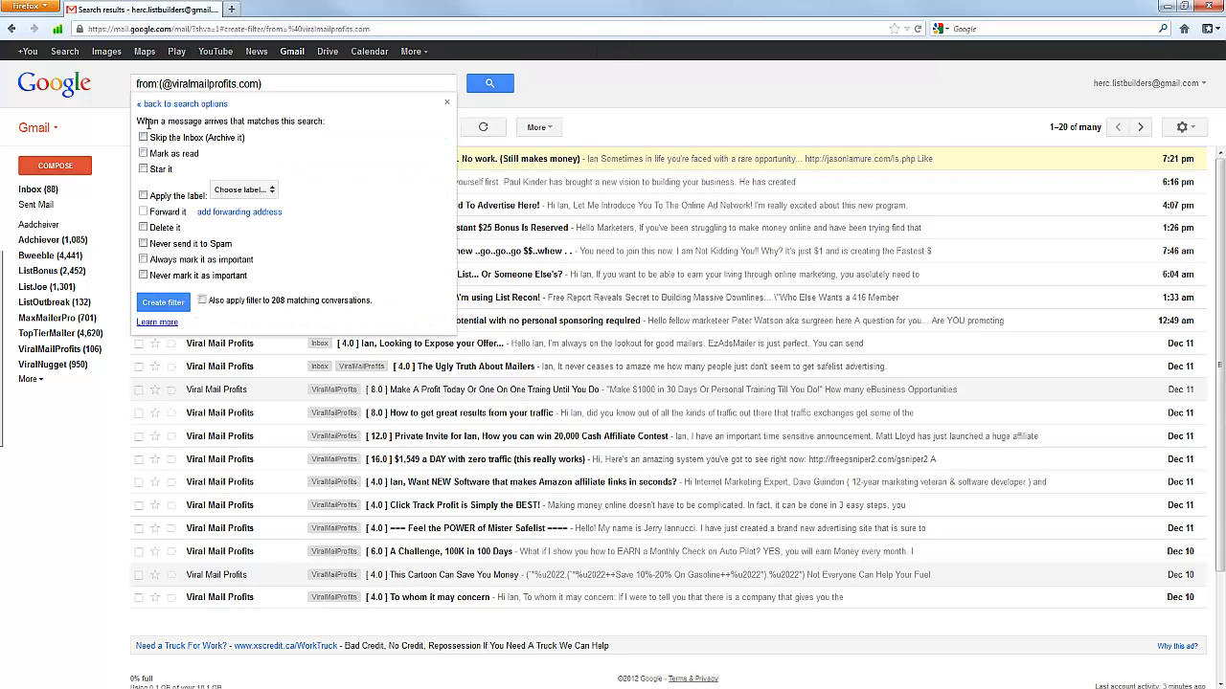
pyautogui.click(142, 139)
pyautogui.click(143, 195)
pyautogui.click(254, 191)
pyautogui.click(256, 360)
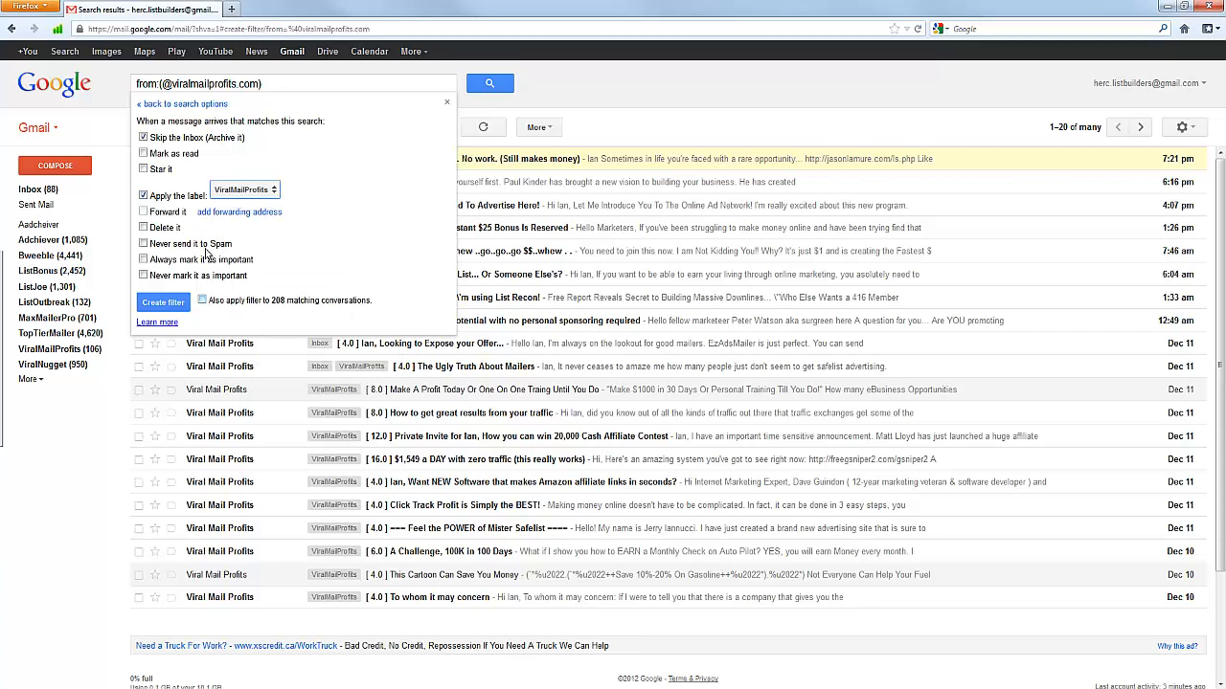
pyautogui.click(142, 245)
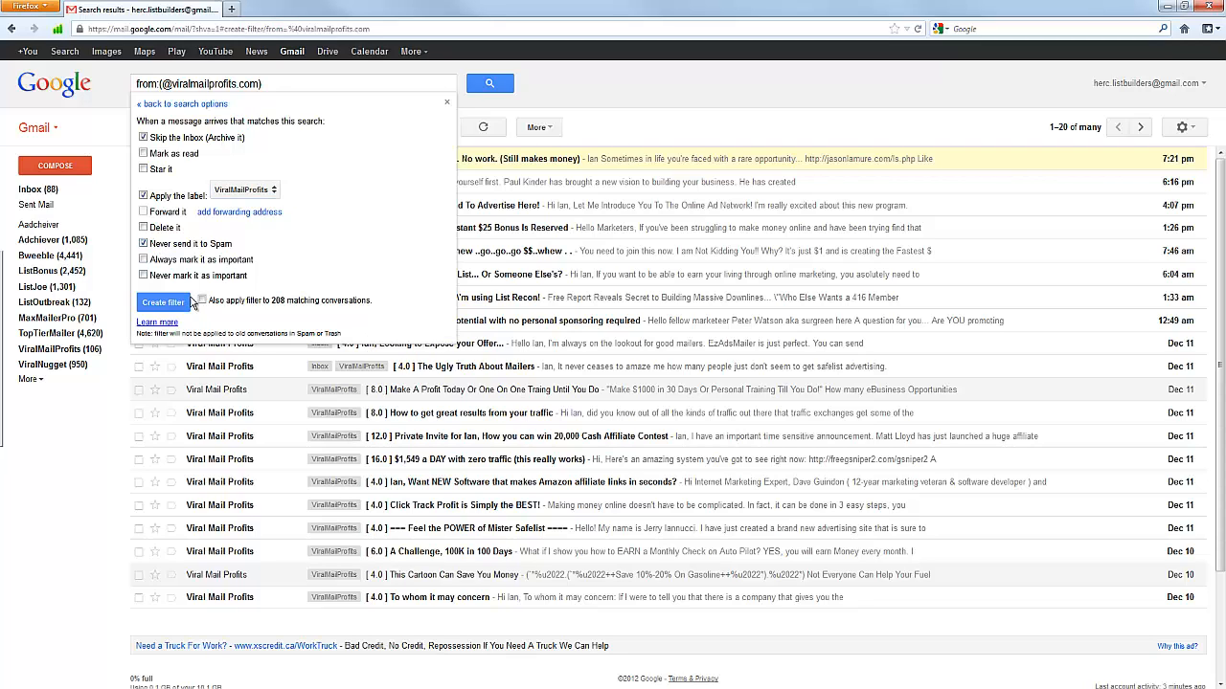
pyautogui.click(202, 301)
pyautogui.click(163, 303)
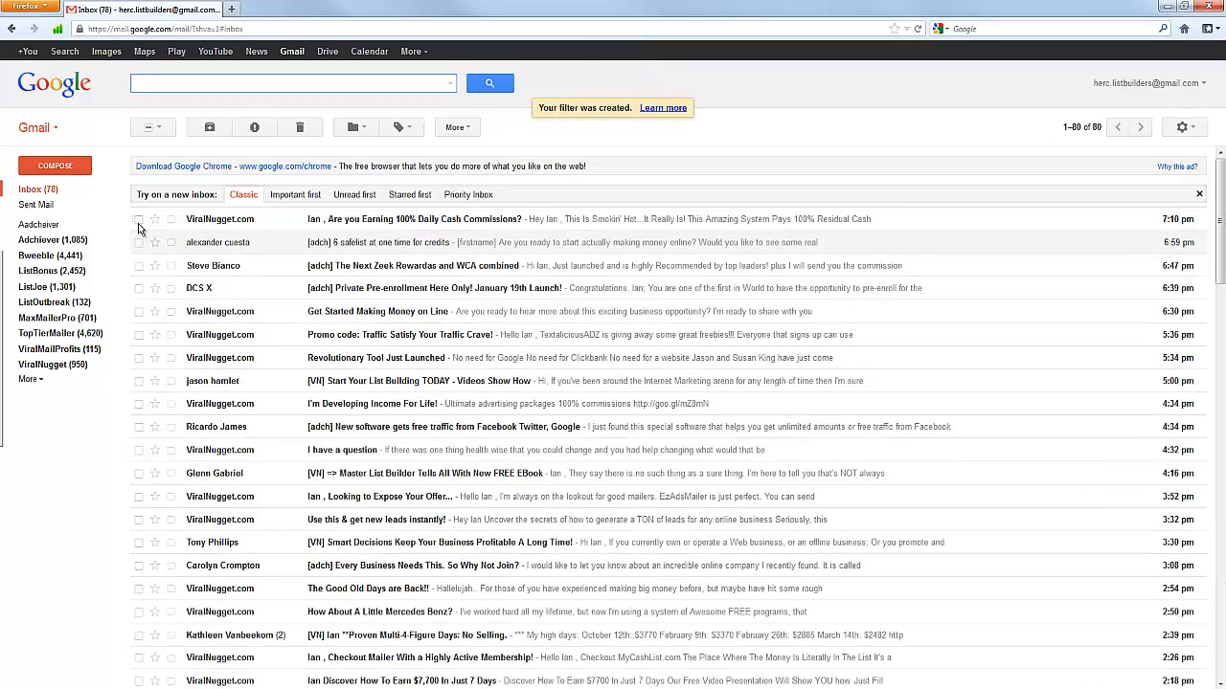
pyautogui.click(139, 220)
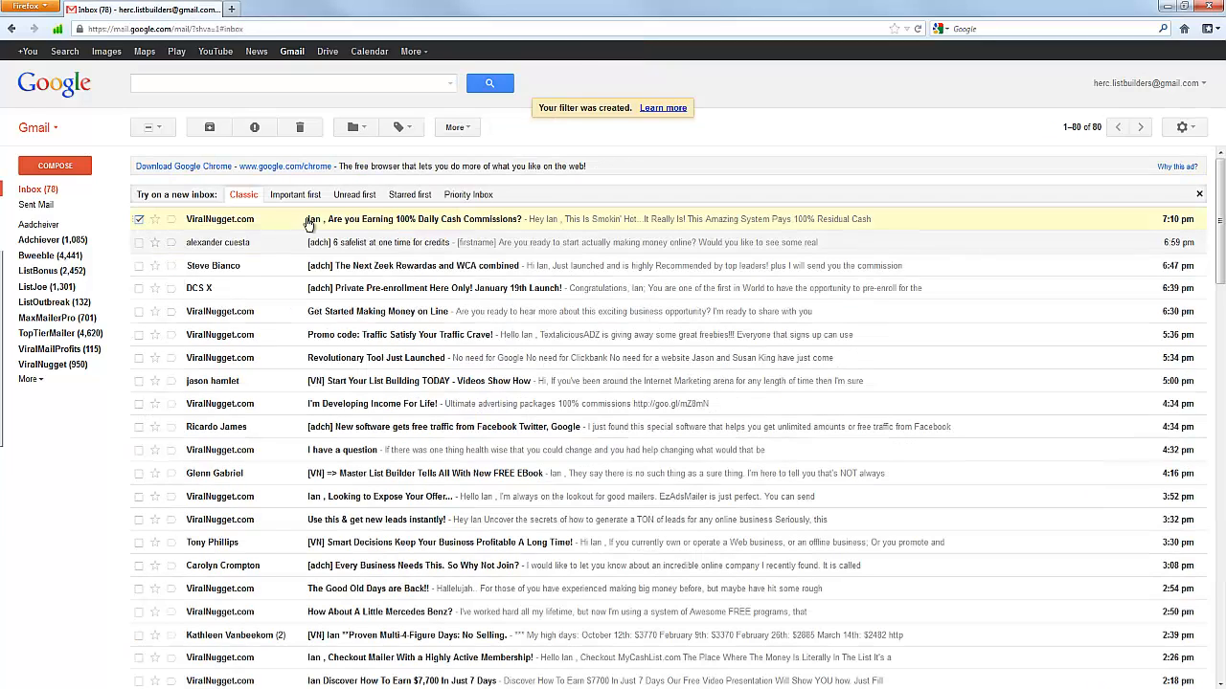
pyautogui.click(455, 128)
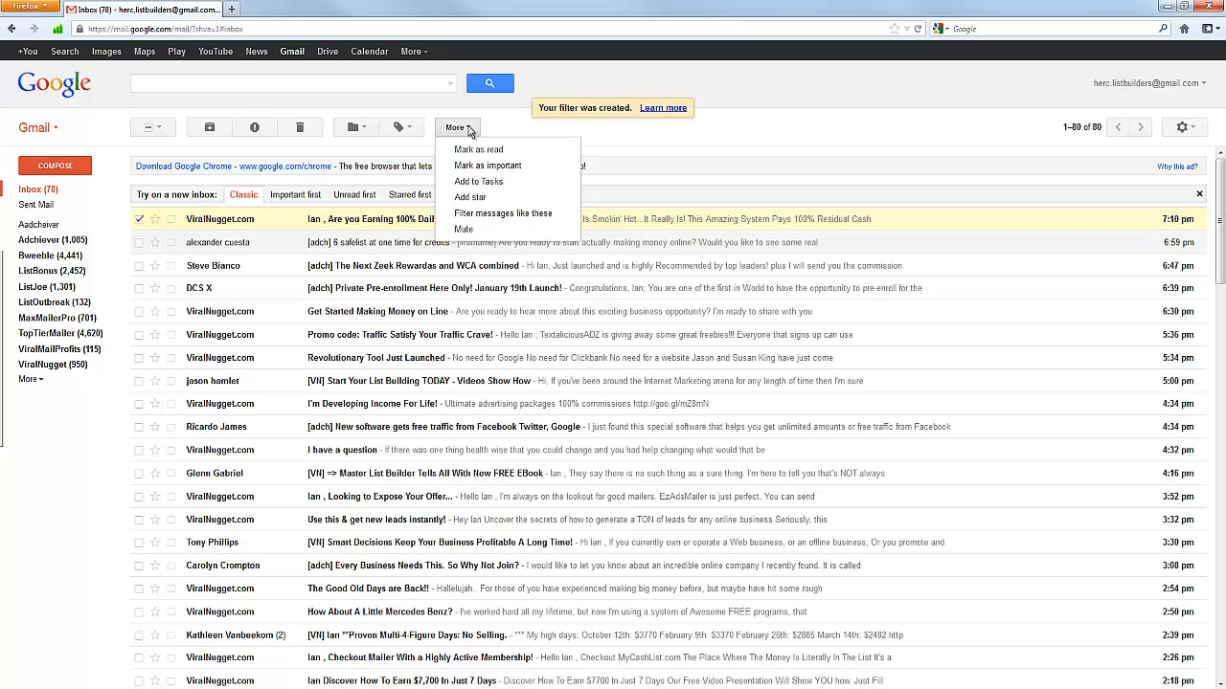
pyautogui.click(479, 214)
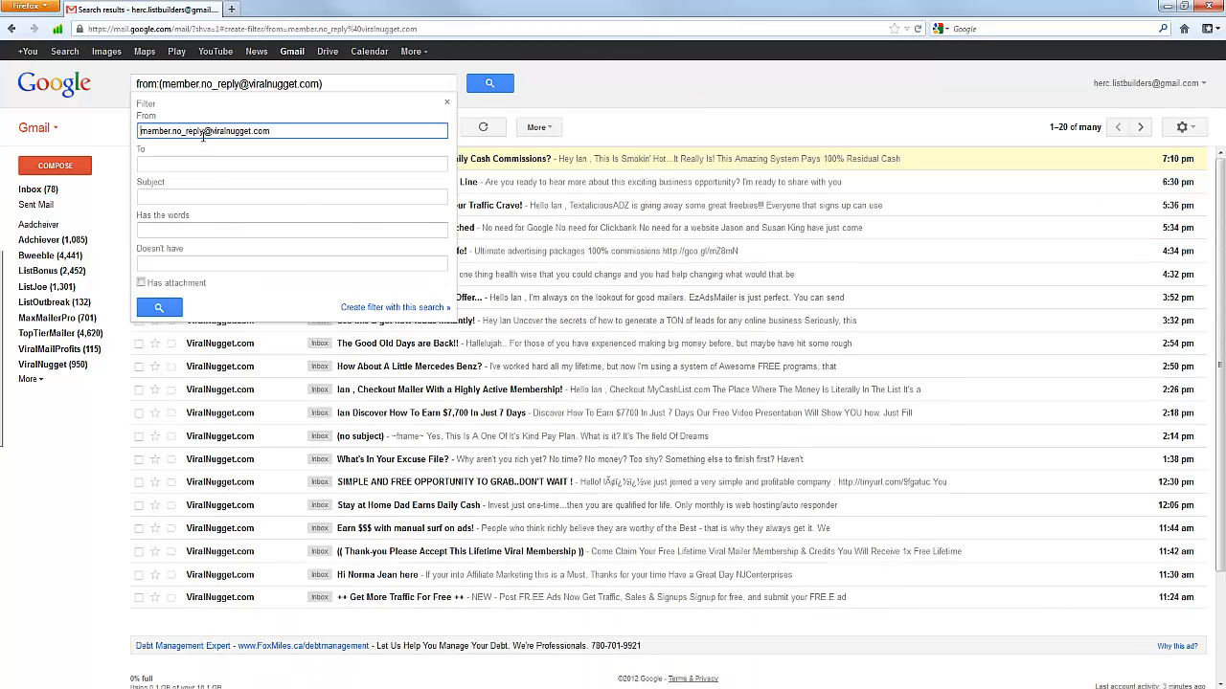
pyautogui.moveTo(203, 137); pyautogui.dragTo(196, 137)
pyautogui.press('BackSpace')
pyautogui.press('BackSpace')
pyautogui.press('BackSpace')
pyautogui.press('BackSpace')
pyautogui.press('BackSpace')
pyautogui.press('BackSpace')
pyautogui.press('BackSpace')
pyautogui.press('BackSpace')
pyautogui.press('BackSpace')
pyautogui.press('BackSpace')
pyautogui.press('BackSpace')
pyautogui.press('BackSpace')
pyautogui.press('BackSpace')
pyautogui.press('BackSpace')
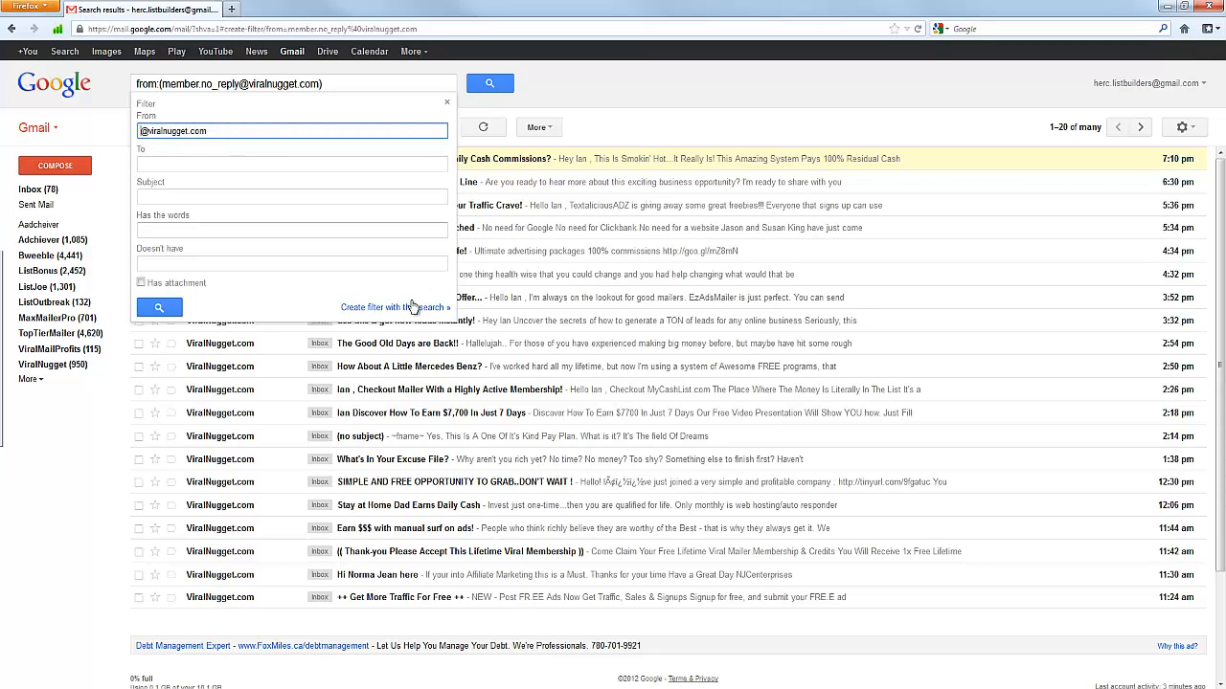
# Create the filter to skip the inbox, apply the ViralNugget label, never send to spam and include matching conversations.
pyautogui.click(414, 307)
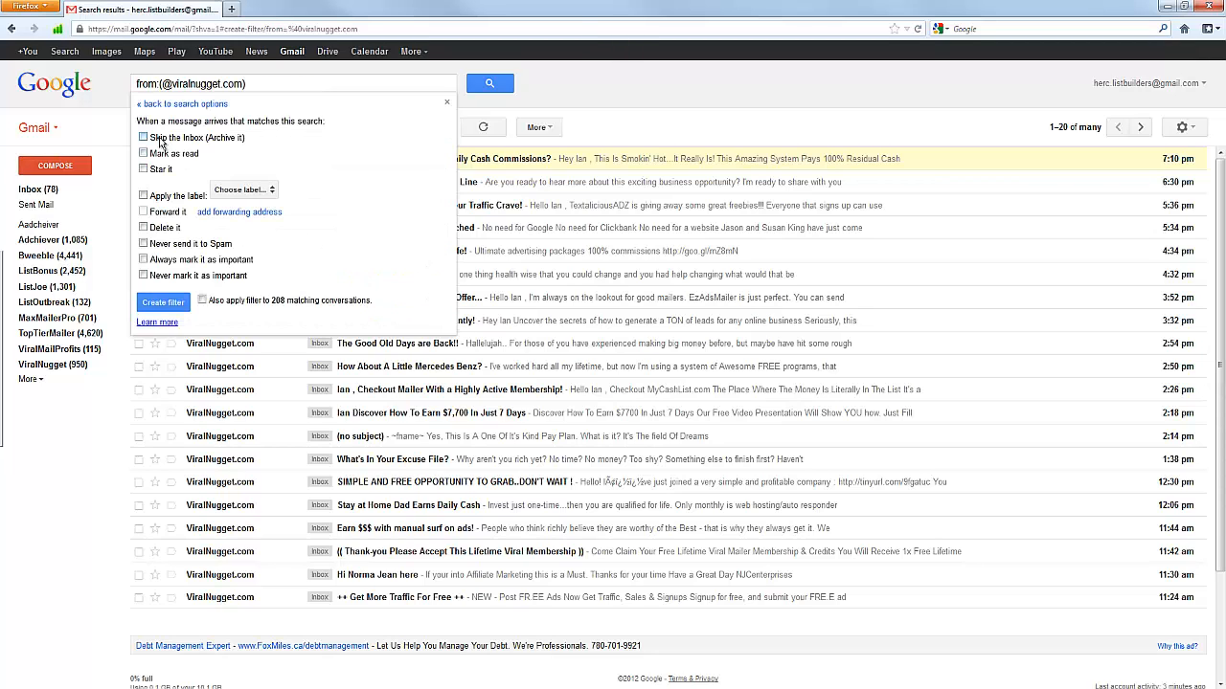
pyautogui.click(143, 138)
pyautogui.click(143, 195)
pyautogui.click(257, 191)
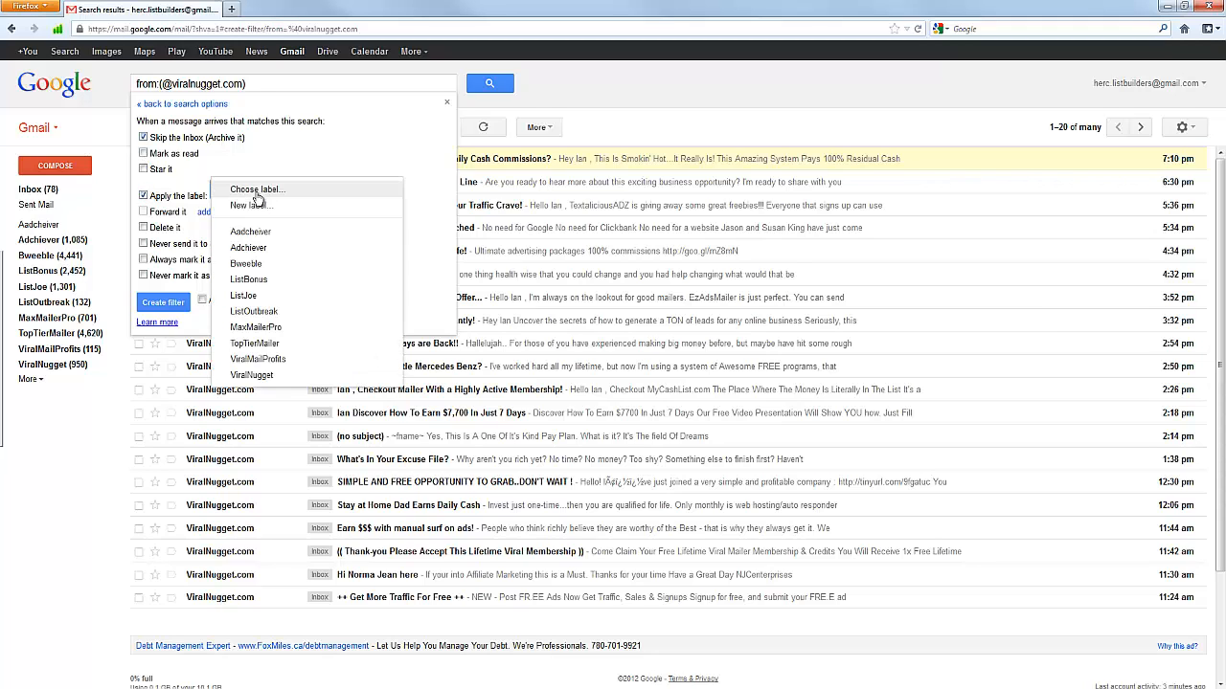
pyautogui.click(258, 380)
pyautogui.click(144, 243)
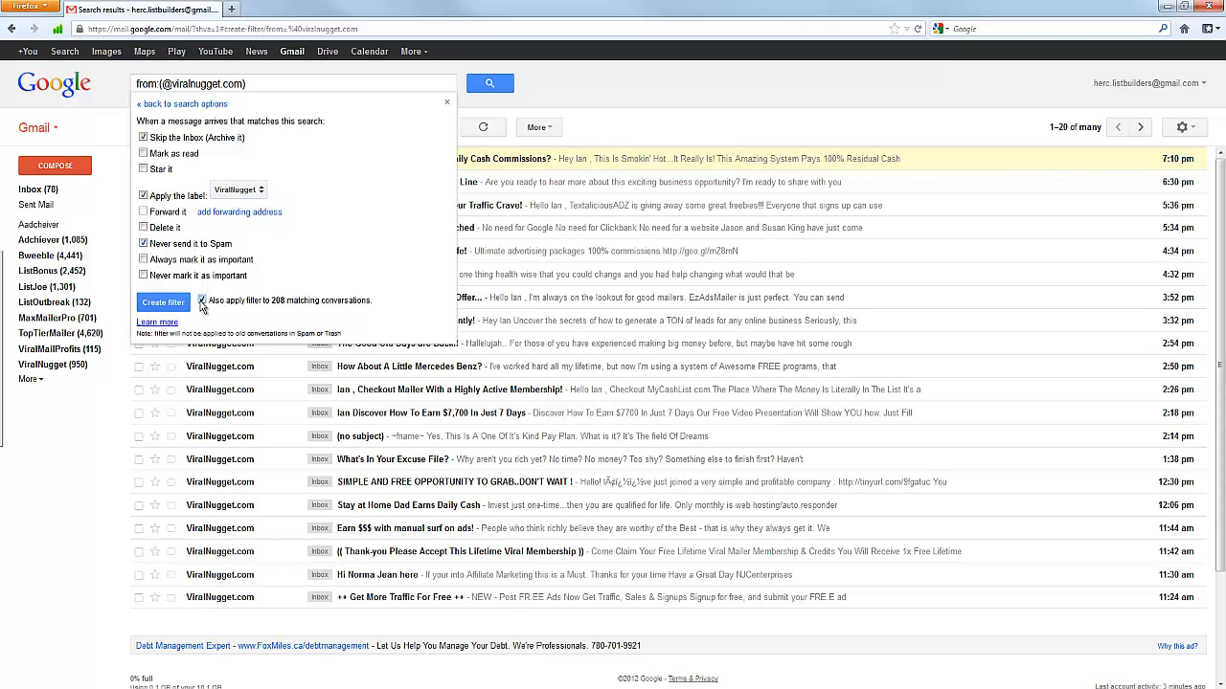
pyautogui.click(163, 303)
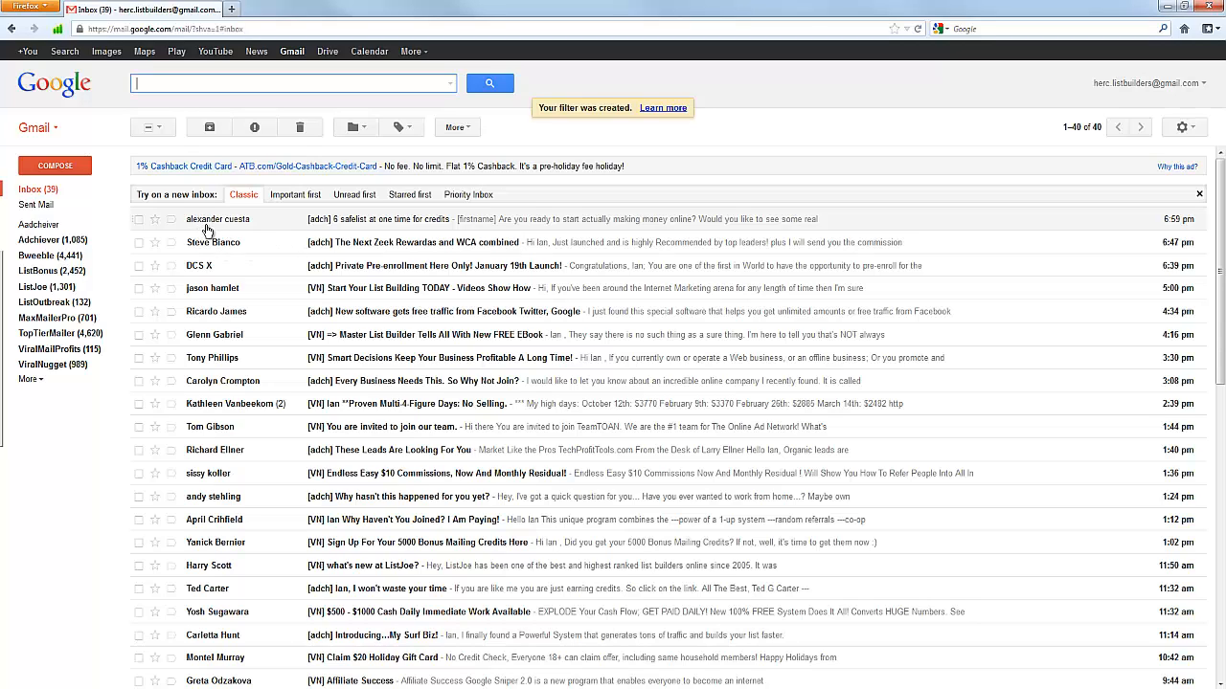
pyautogui.moveTo(243, 228)
pyautogui.click(138, 221)
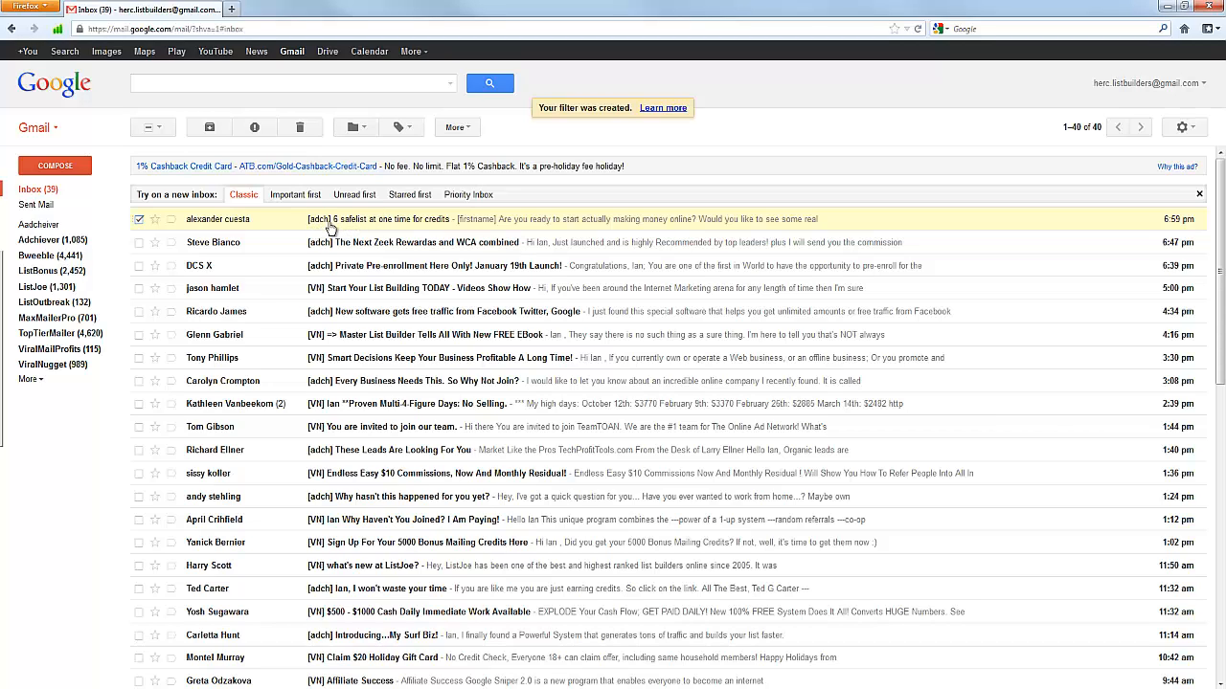
pyautogui.click(468, 128)
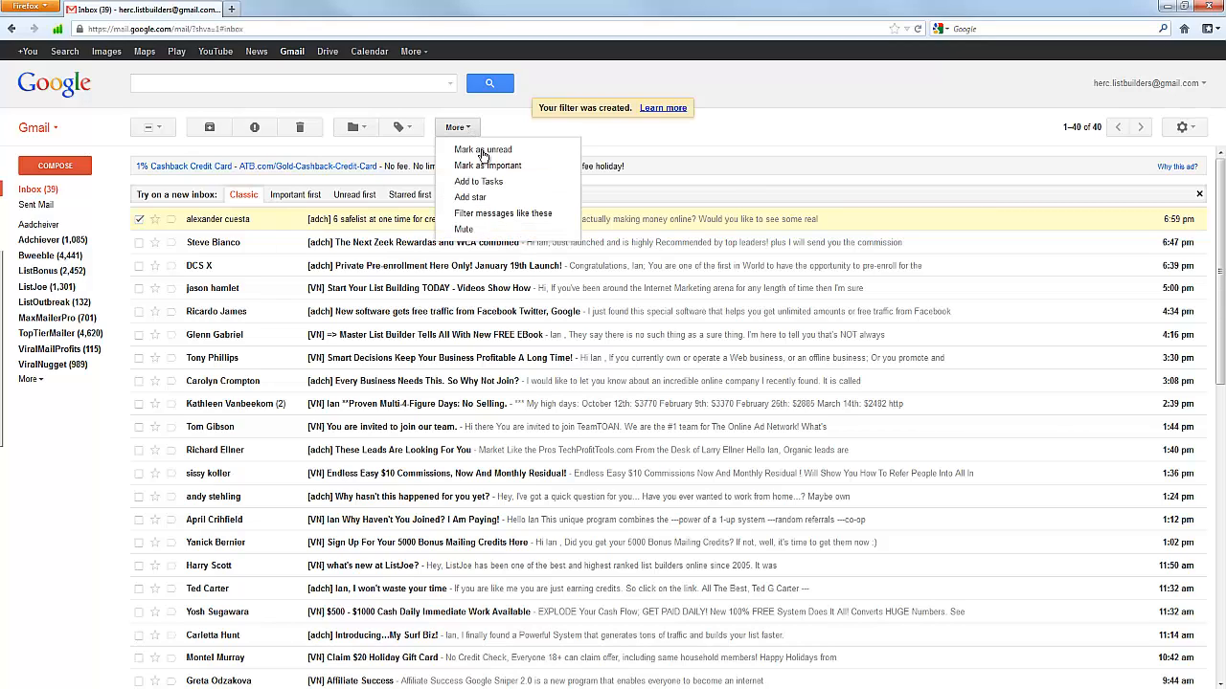
pyautogui.click(503, 206)
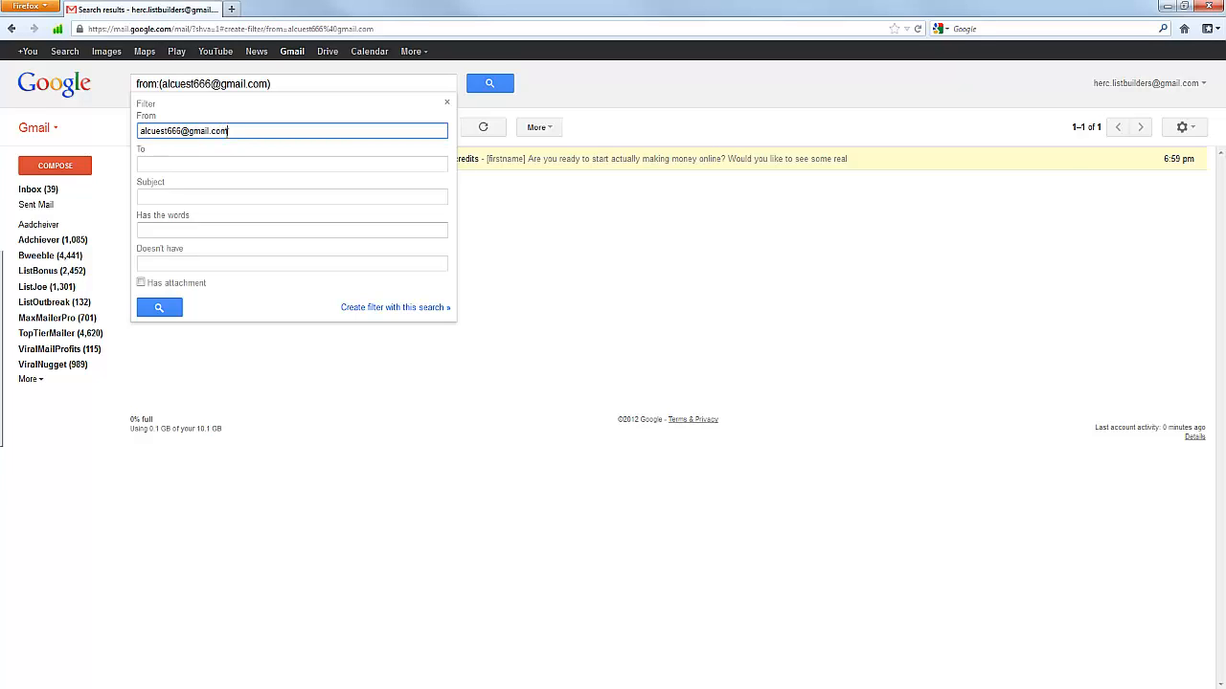
pyautogui.moveTo(228, 131); pyautogui.dragTo(137, 130)
pyautogui.press('BackSpace')
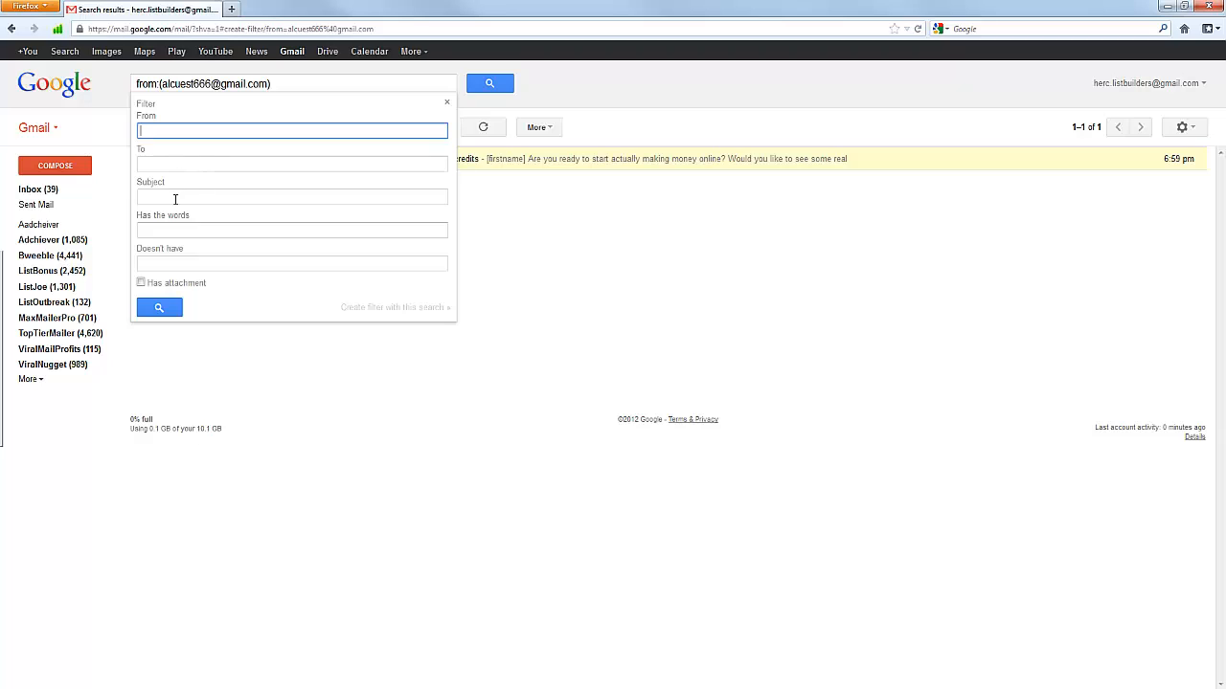
pyautogui.click(176, 200)
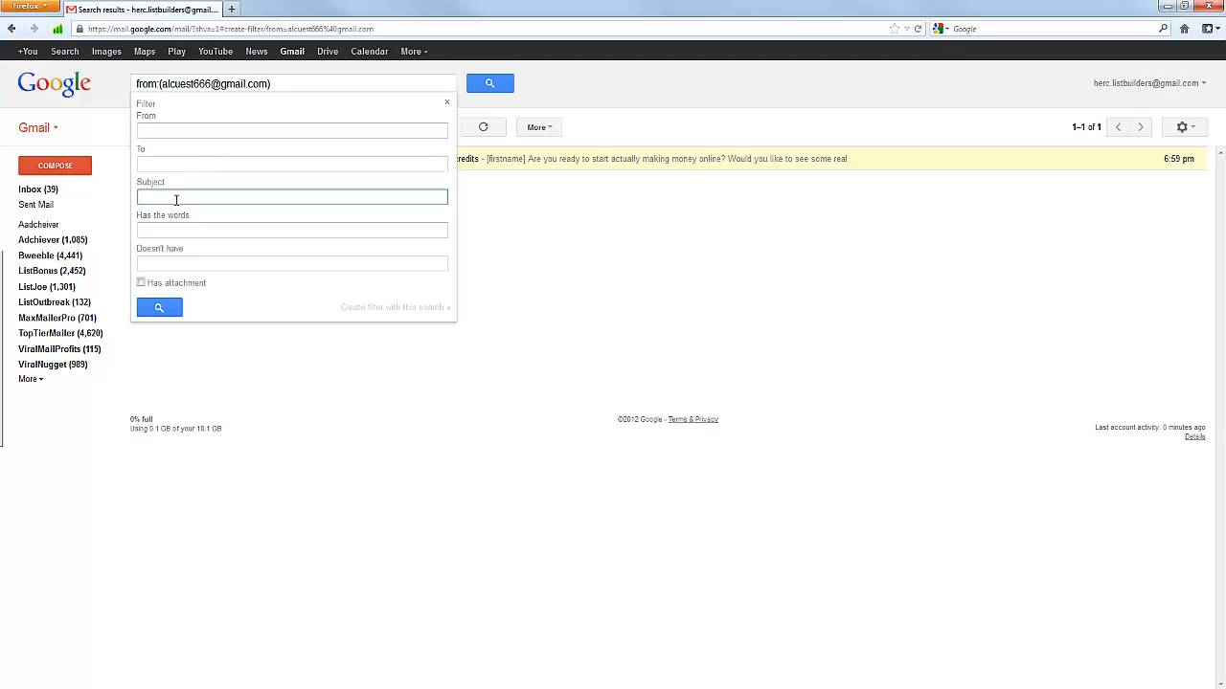
pyautogui.write('[adchv')
pyautogui.moveTo(165, 198); pyautogui.dragTo(130, 209)
pyautogui.click(378, 307)
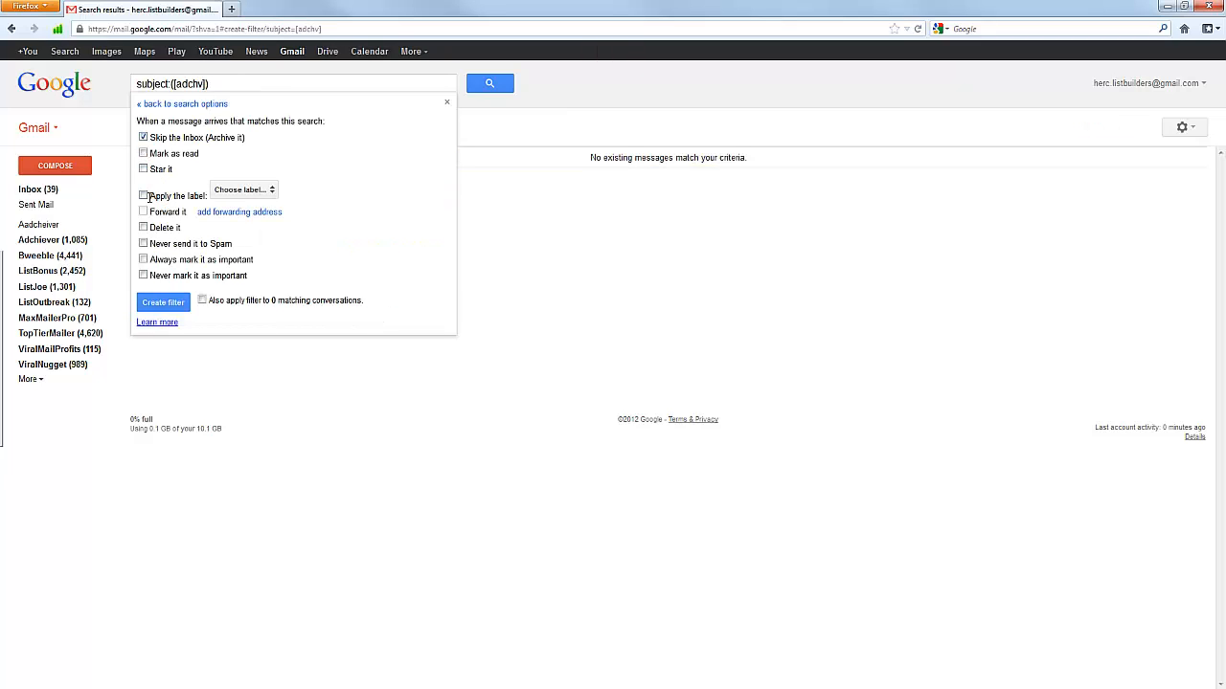
pyautogui.click(275, 195)
pyautogui.click(251, 232)
pyautogui.click(143, 244)
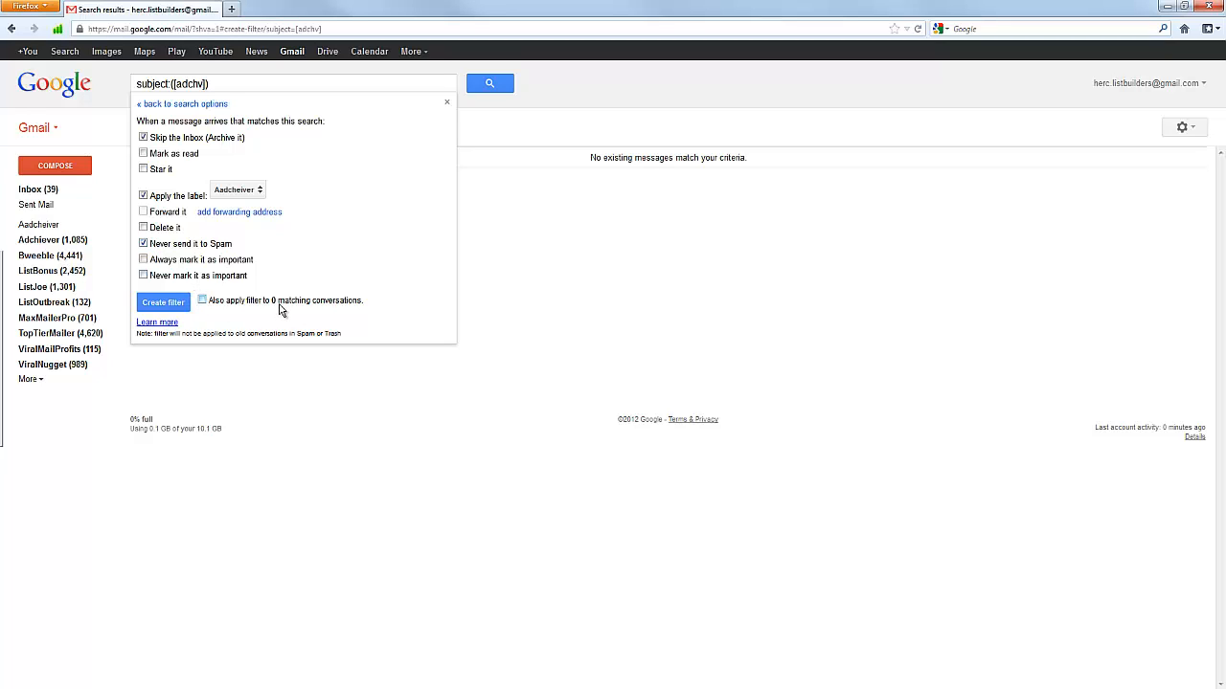
pyautogui.click(45, 192)
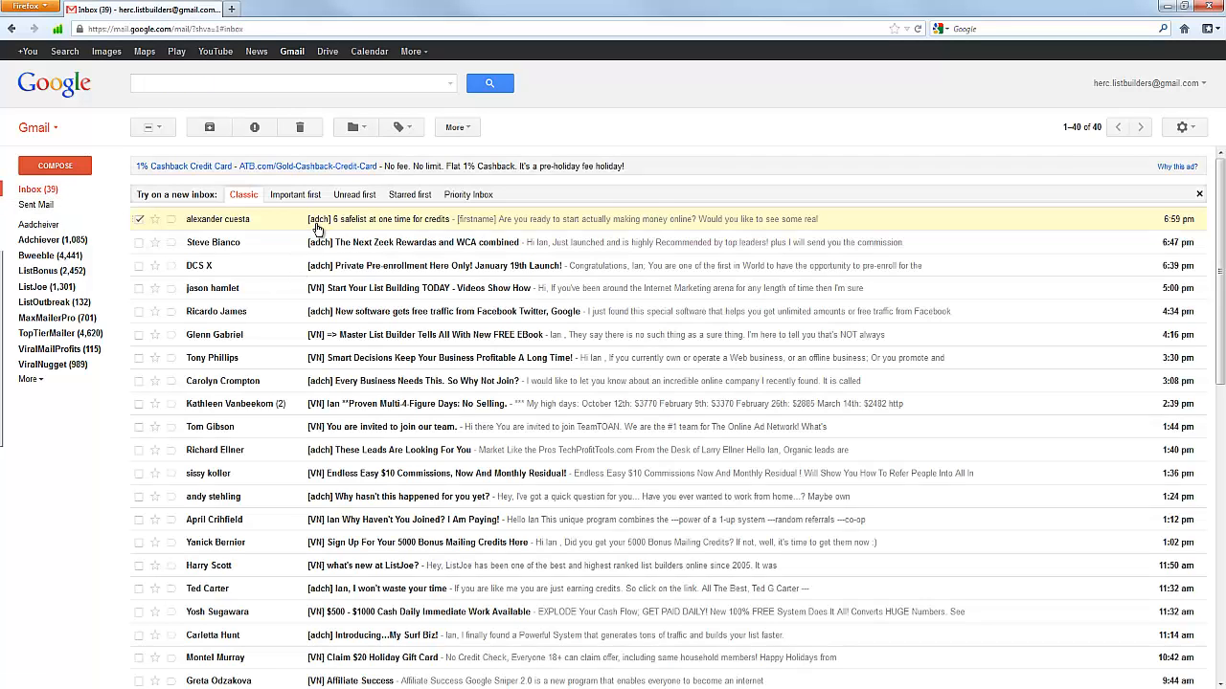
# Start a filter from the selected [adch] inbox message, clear its sender and set the subject to [adch].
pyautogui.click(473, 128)
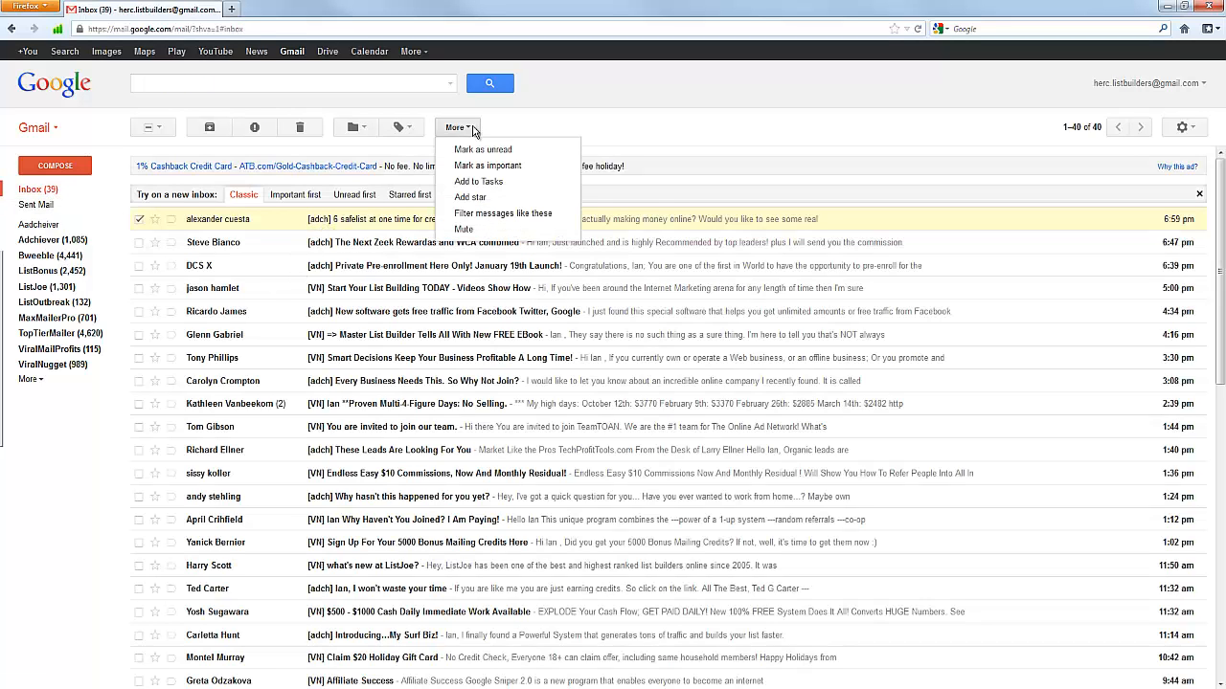
pyautogui.click(494, 213)
pyautogui.moveTo(245, 132); pyautogui.dragTo(126, 141)
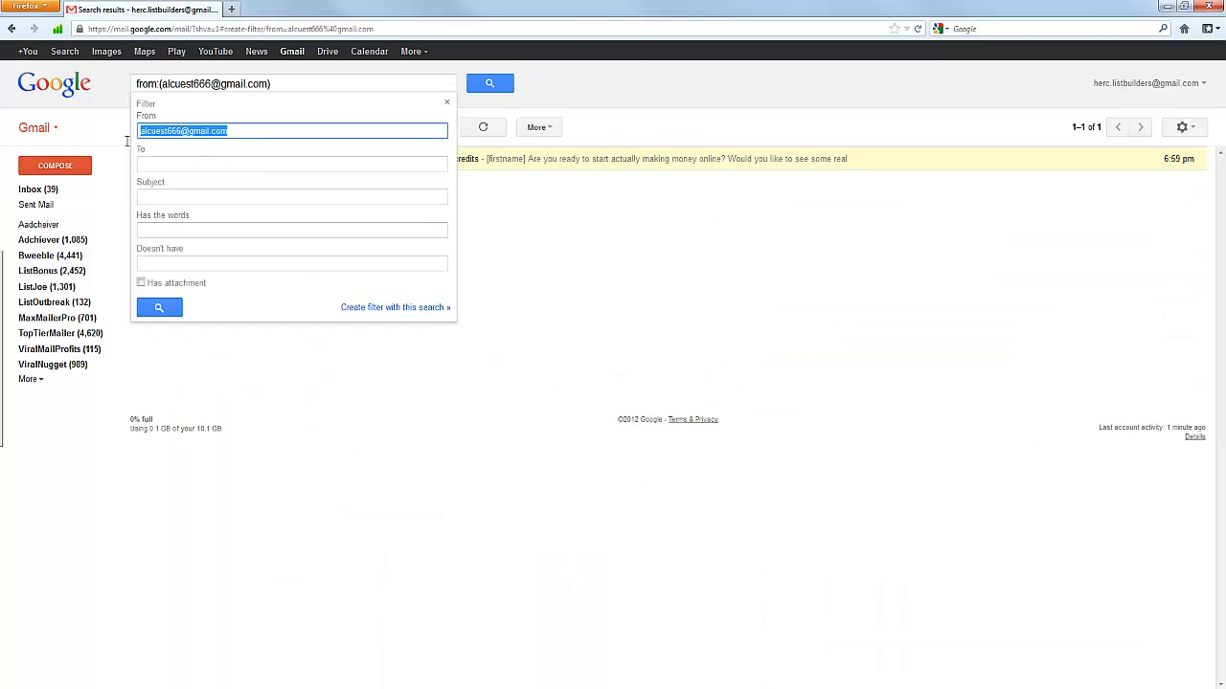
pyautogui.press('BackSpace')
pyautogui.click(168, 198)
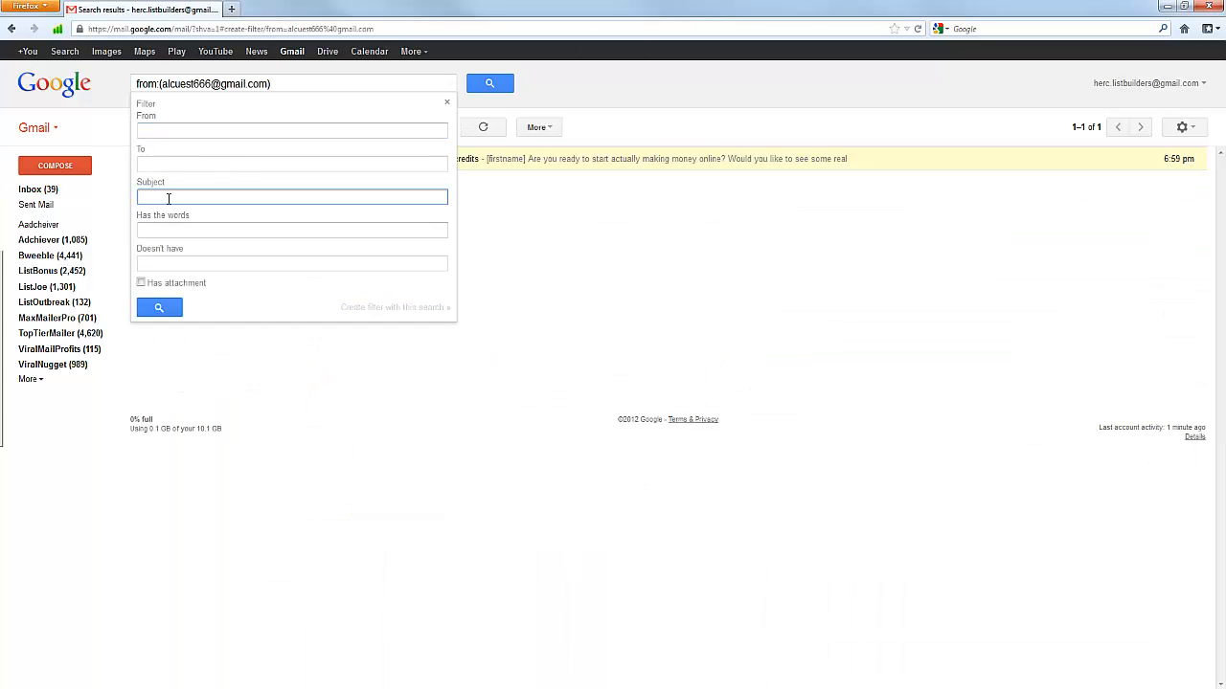
pyautogui.write('[f')
pyautogui.write('dch]')
# Create the [adch] filter to skip the inbox, apply the Adchiever label, never send to spam and include matching conversations.
pyautogui.click(380, 307)
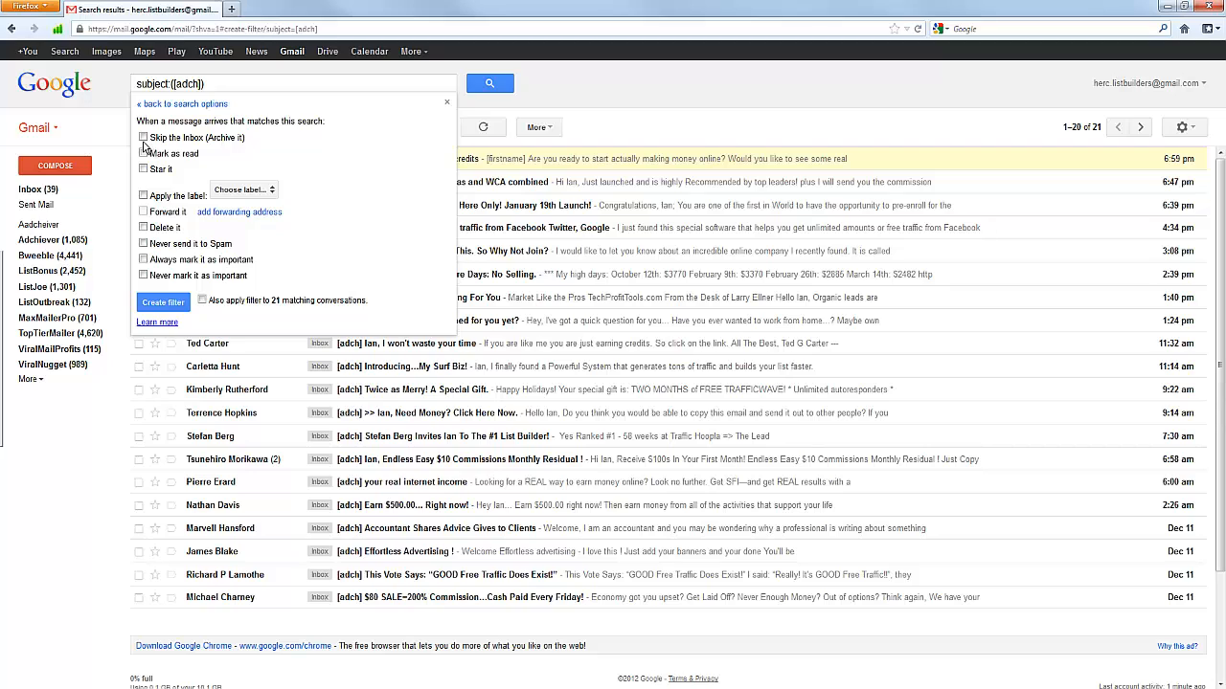
pyautogui.click(144, 138)
pyautogui.click(143, 195)
pyautogui.click(245, 189)
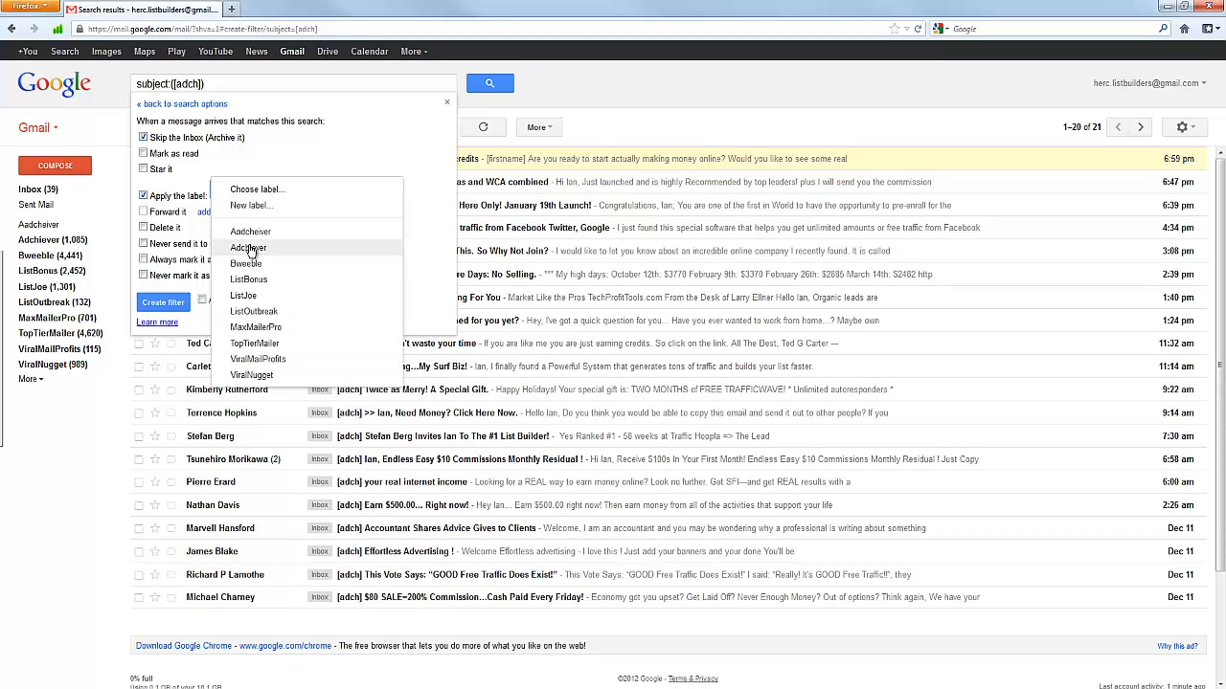
pyautogui.click(252, 251)
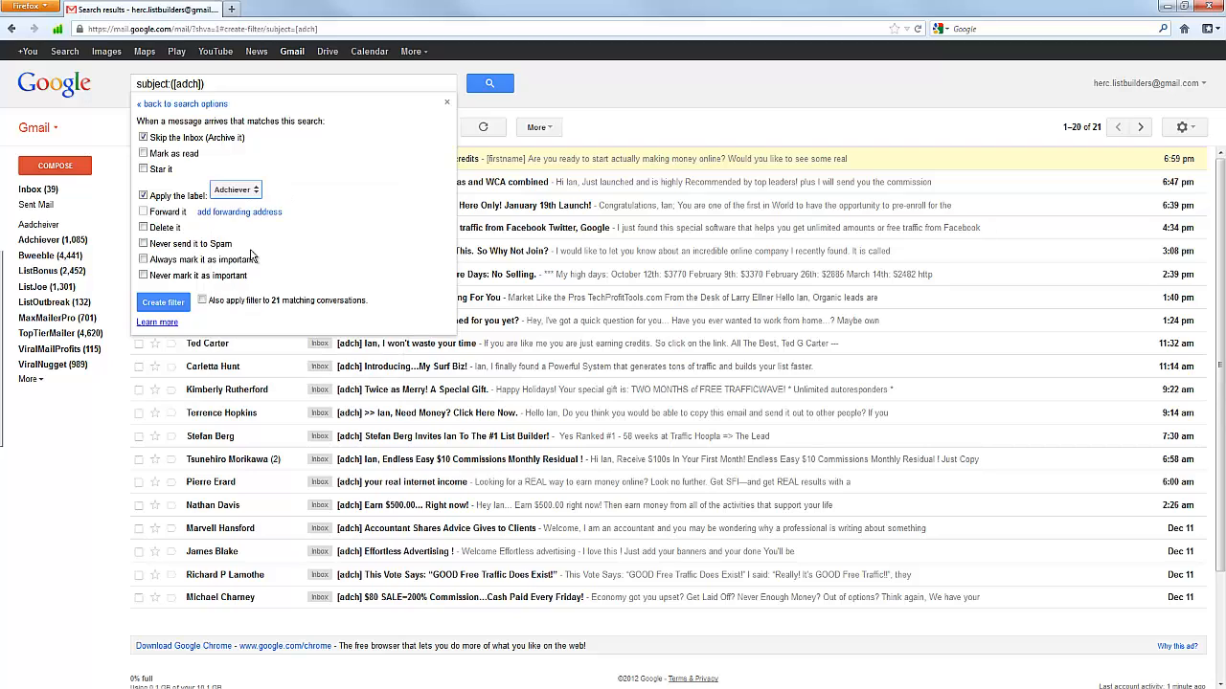
pyautogui.click(144, 244)
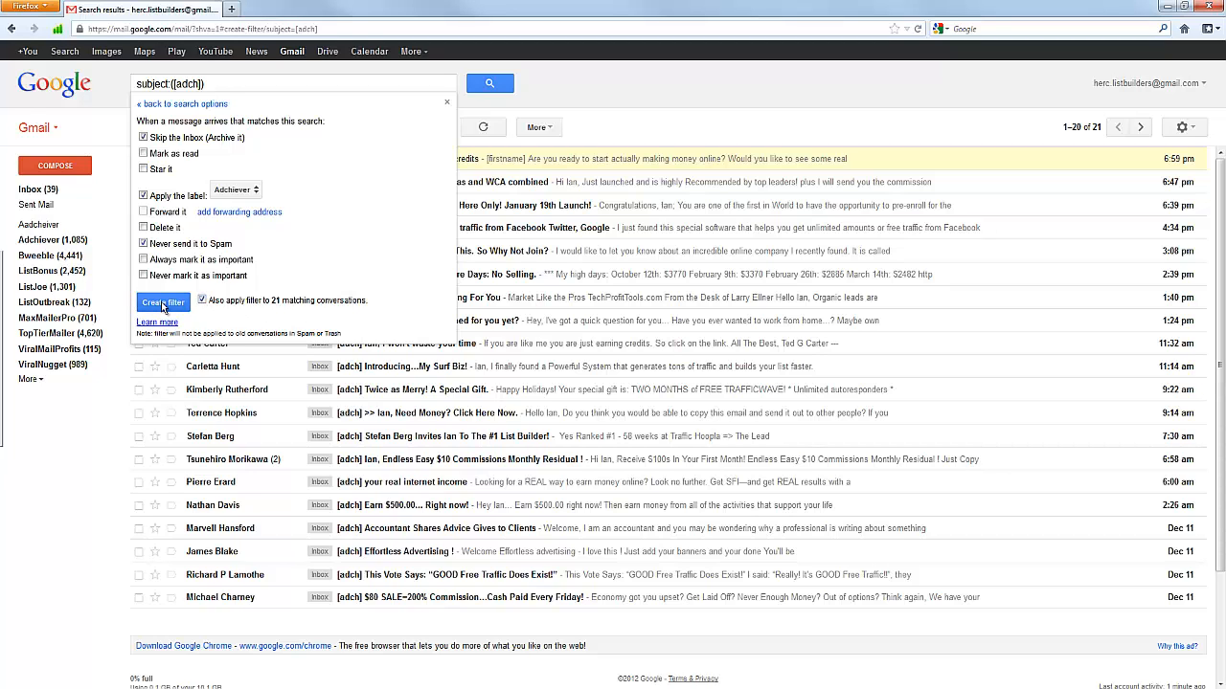
pyautogui.click(162, 303)
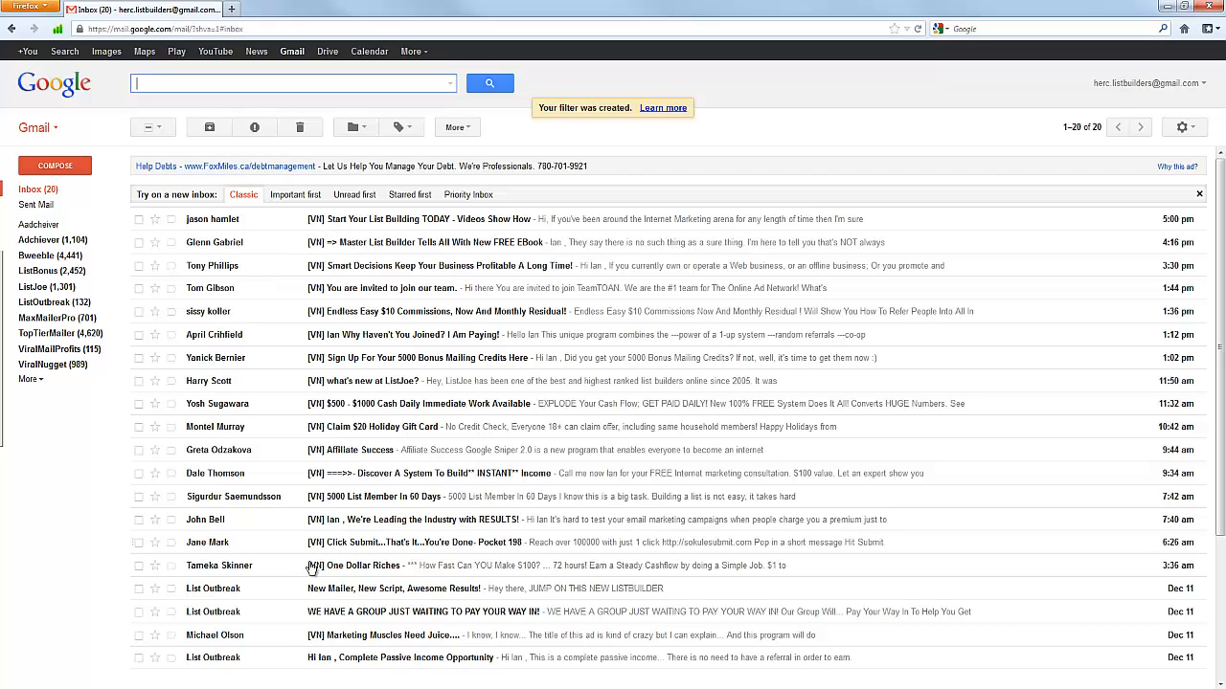
# Start a filter from the top [VN] inbox message, clear its sender and set the subject to [VN].
pyautogui.click(139, 220)
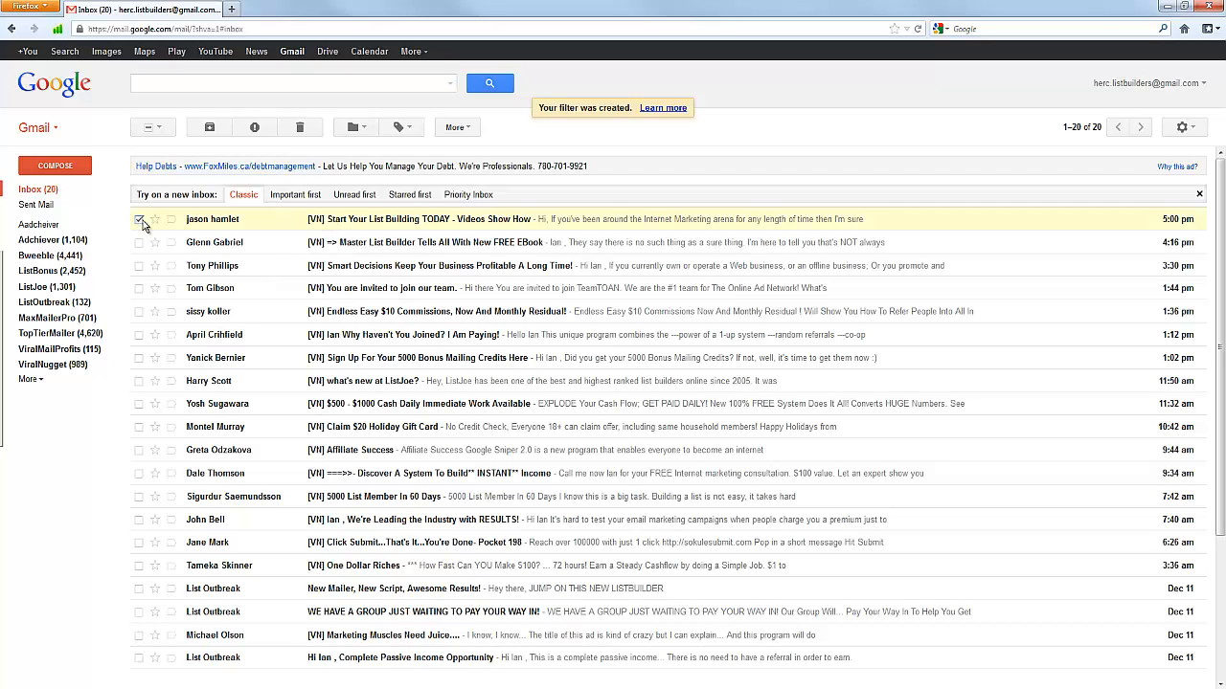
pyautogui.click(472, 128)
pyautogui.click(490, 212)
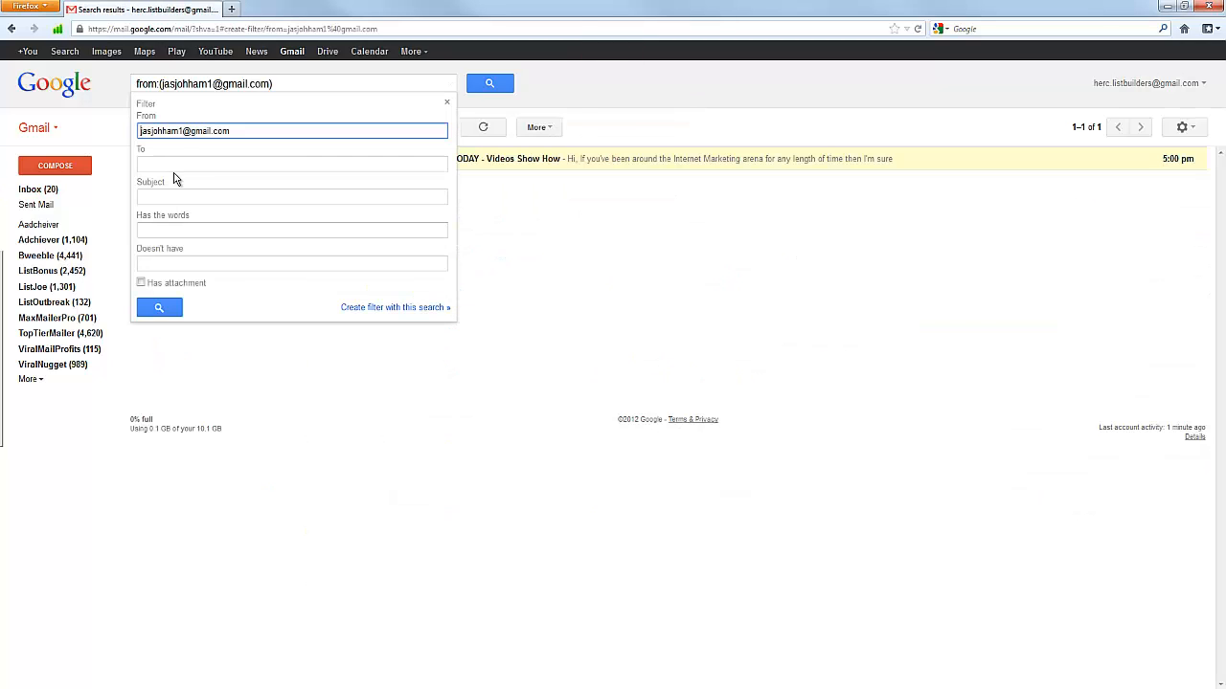
pyautogui.moveTo(230, 132); pyautogui.dragTo(121, 149)
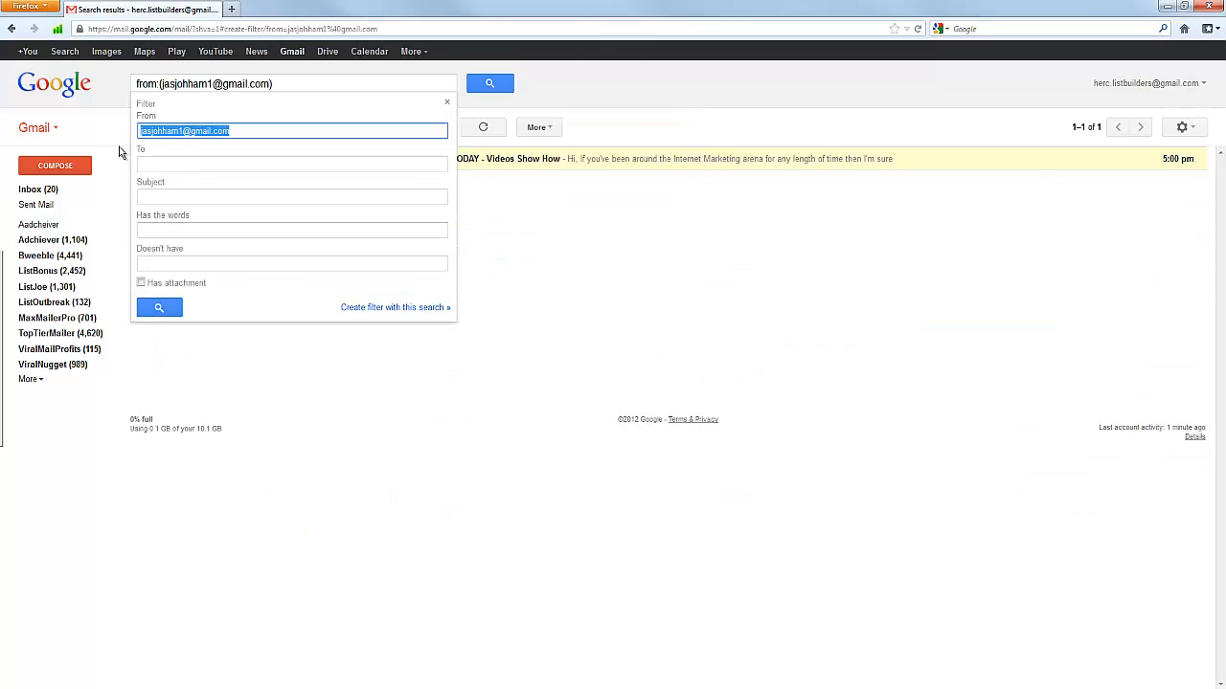
pyautogui.press('BackSpace')
pyautogui.click(179, 196)
pyautogui.write('[VN')
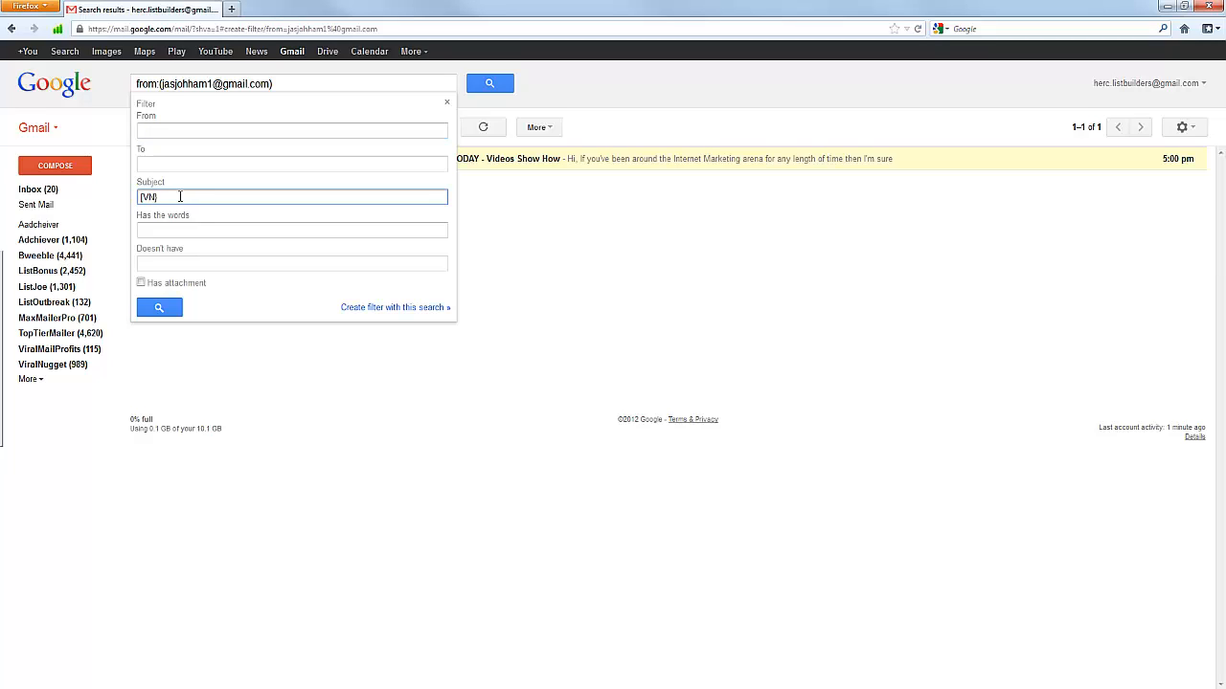
# Create the [VN] filter to skip the inbox, apply the ViralNugget label, never send to spam and include matching conversations.
pyautogui.click(396, 308)
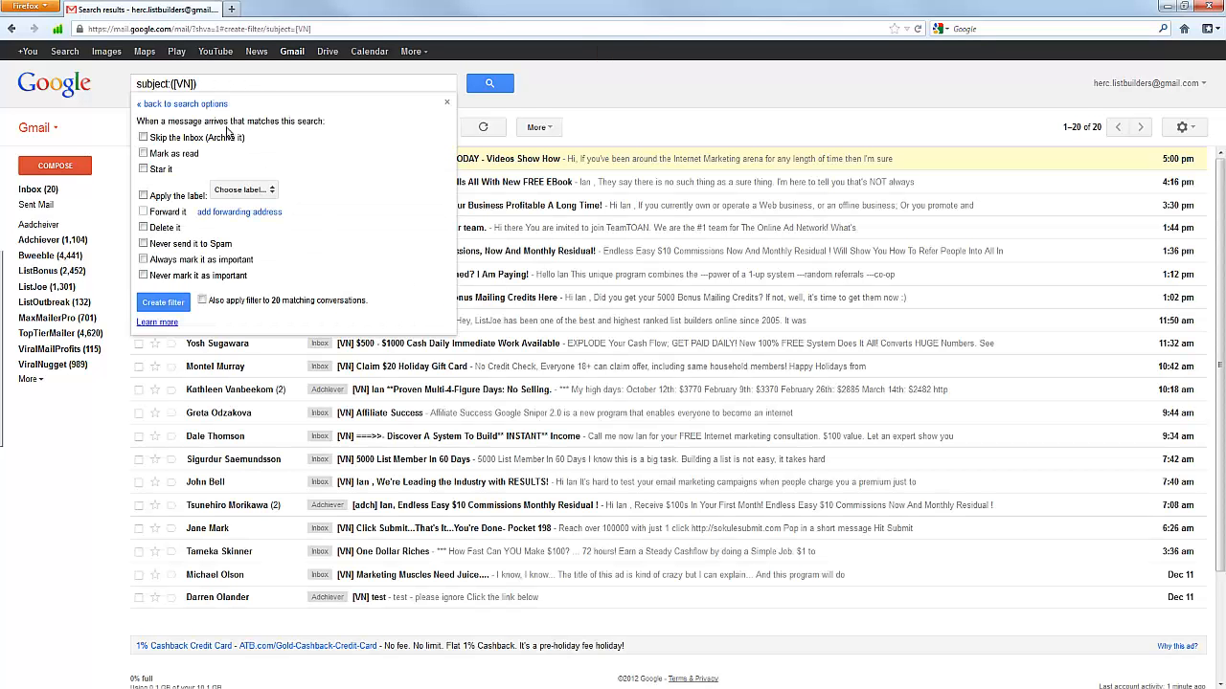
pyautogui.click(143, 137)
pyautogui.click(144, 195)
pyautogui.click(241, 191)
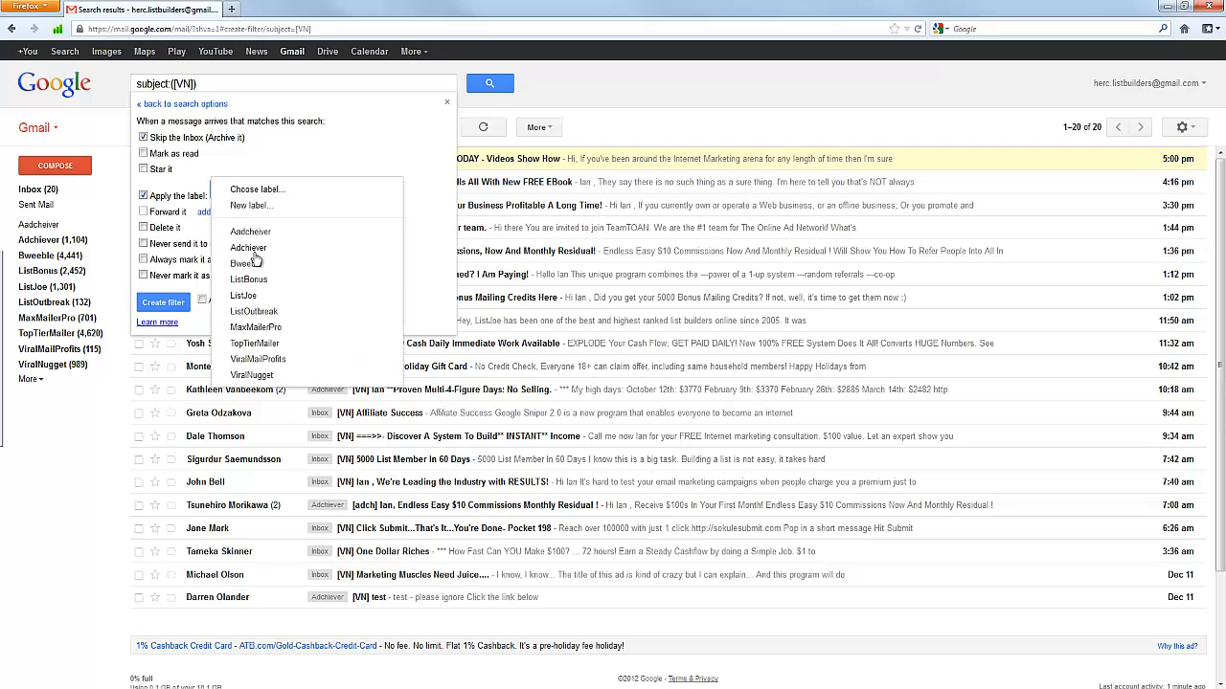
pyautogui.click(251, 374)
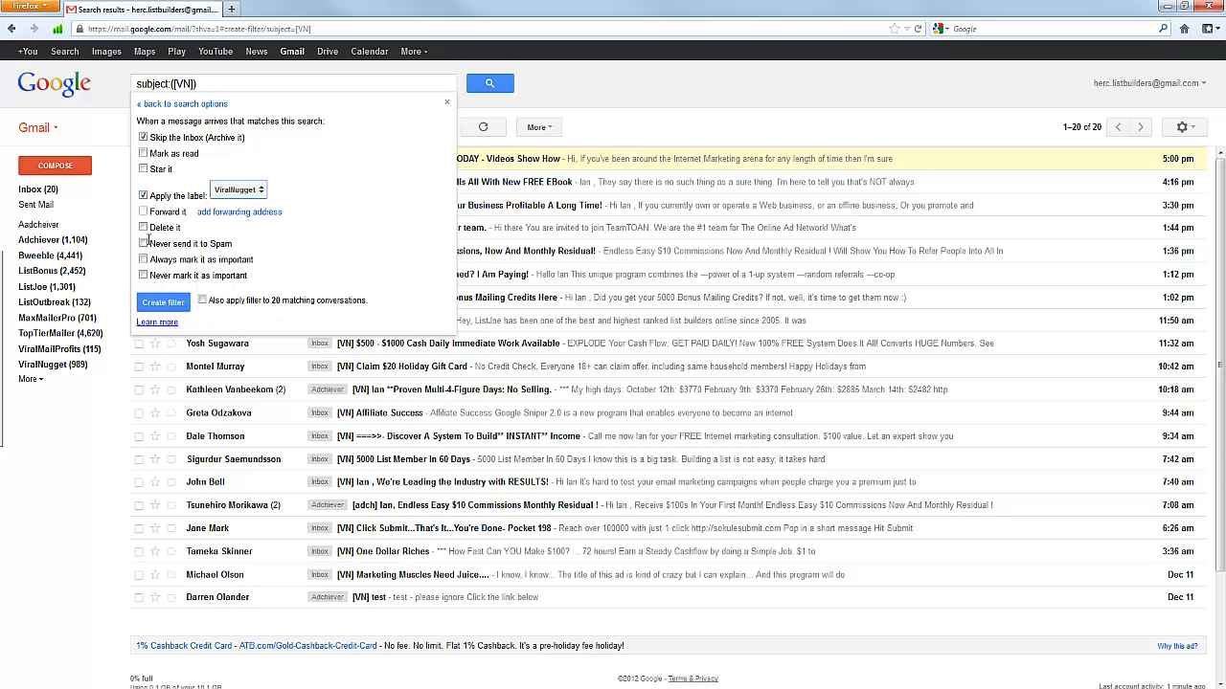
pyautogui.click(144, 245)
pyautogui.click(202, 299)
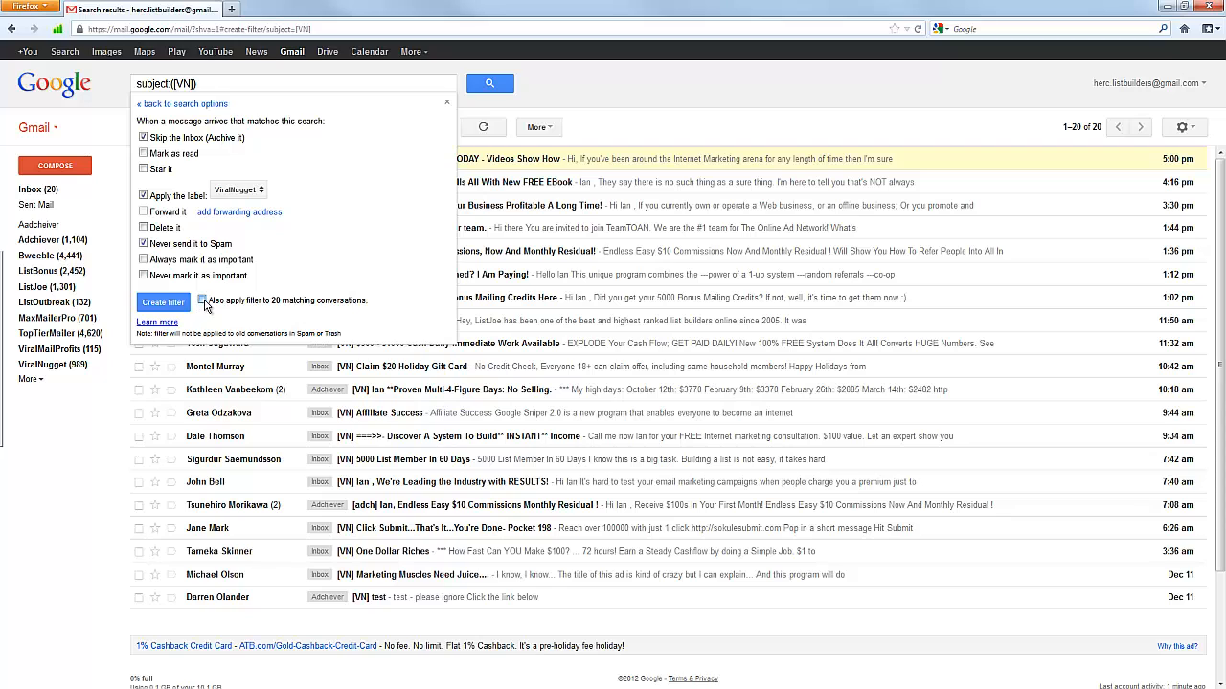
pyautogui.click(162, 303)
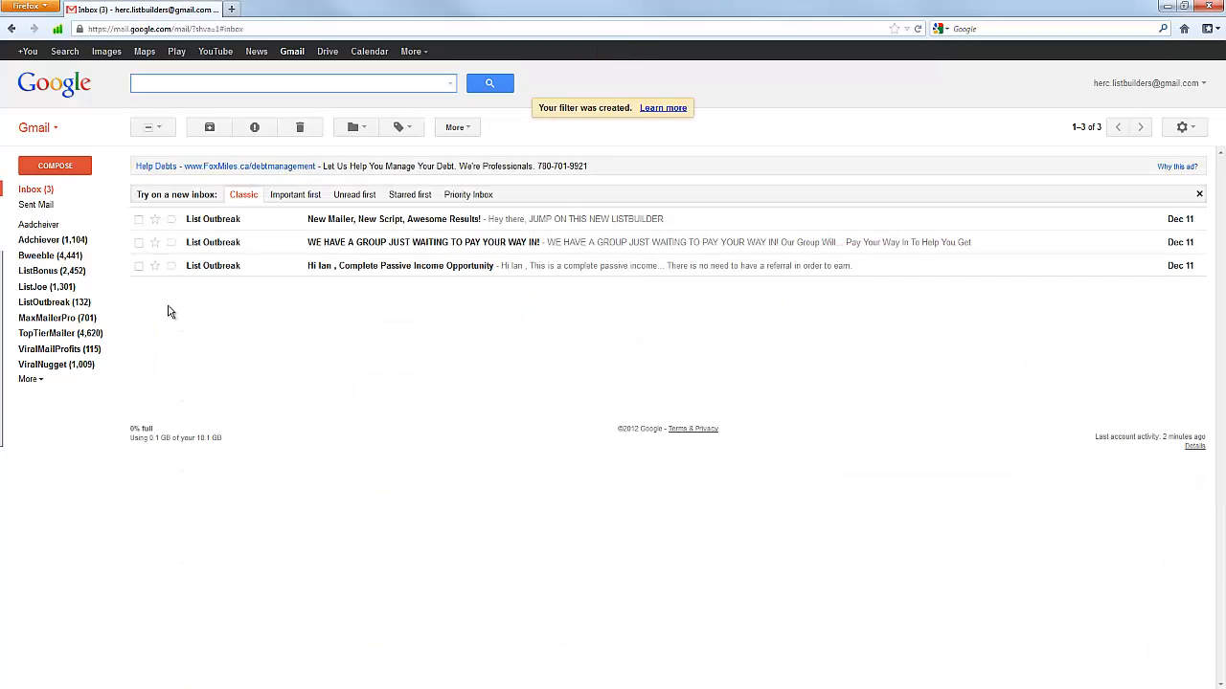
pyautogui.click(139, 222)
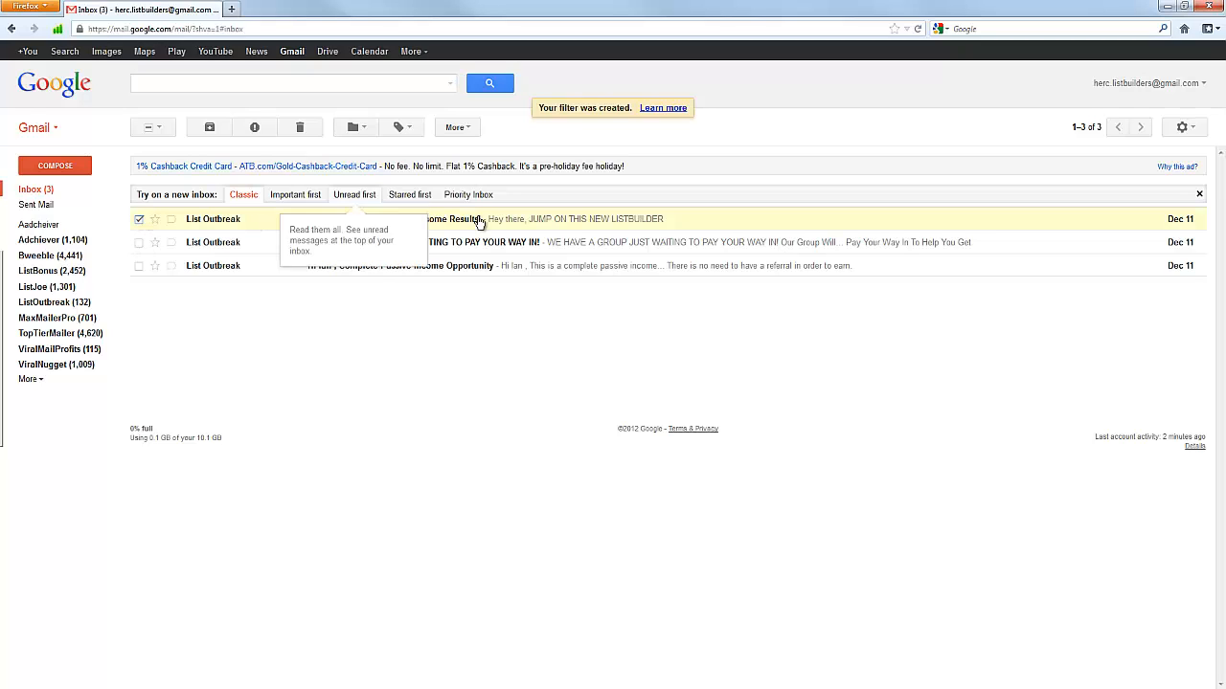
pyautogui.click(467, 128)
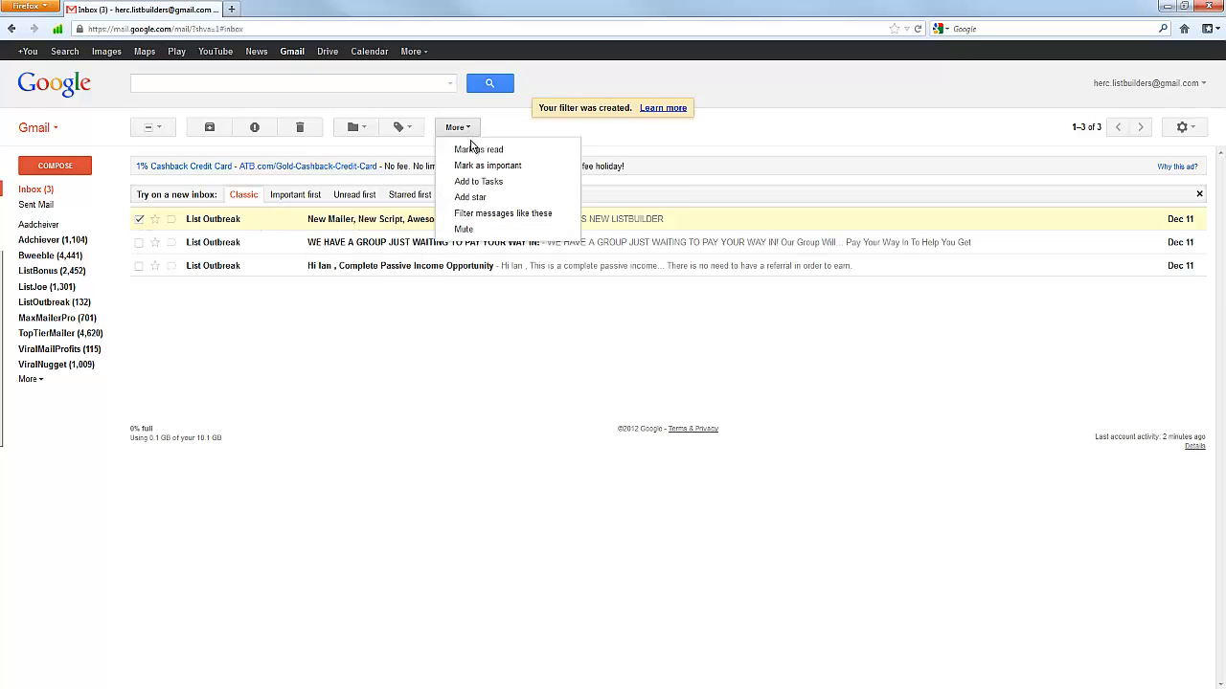
pyautogui.click(496, 213)
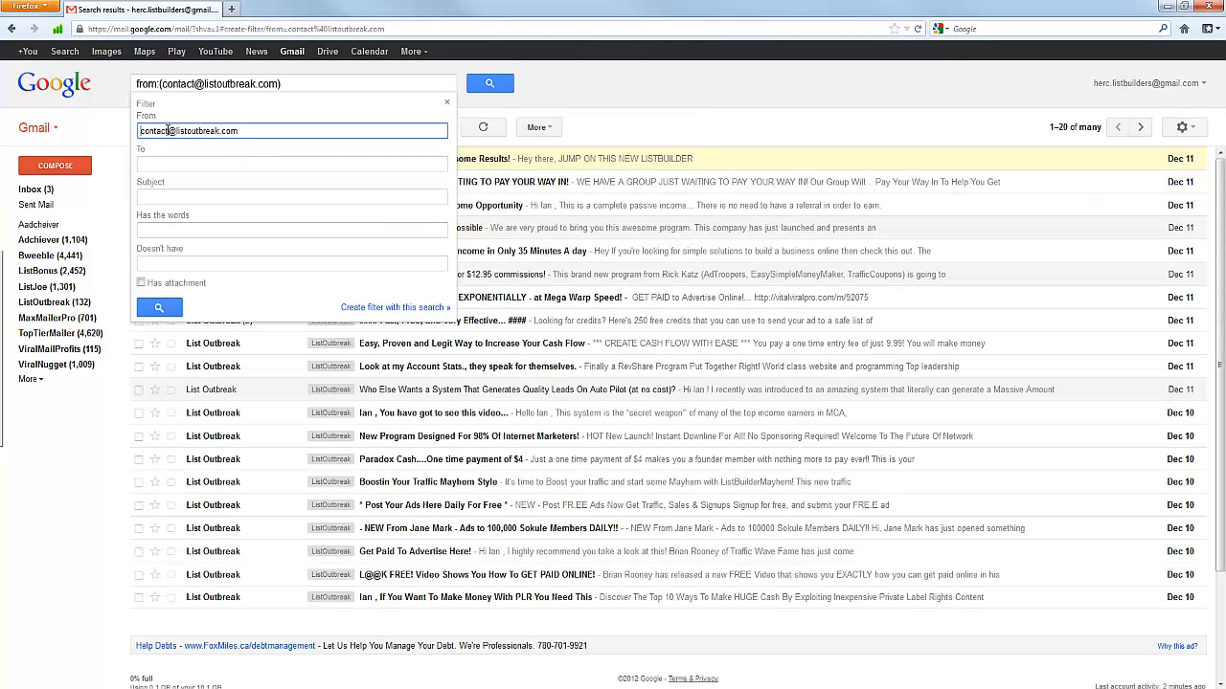
pyautogui.doubleClick(153, 133)
pyautogui.press('Delete')
pyautogui.click(390, 310)
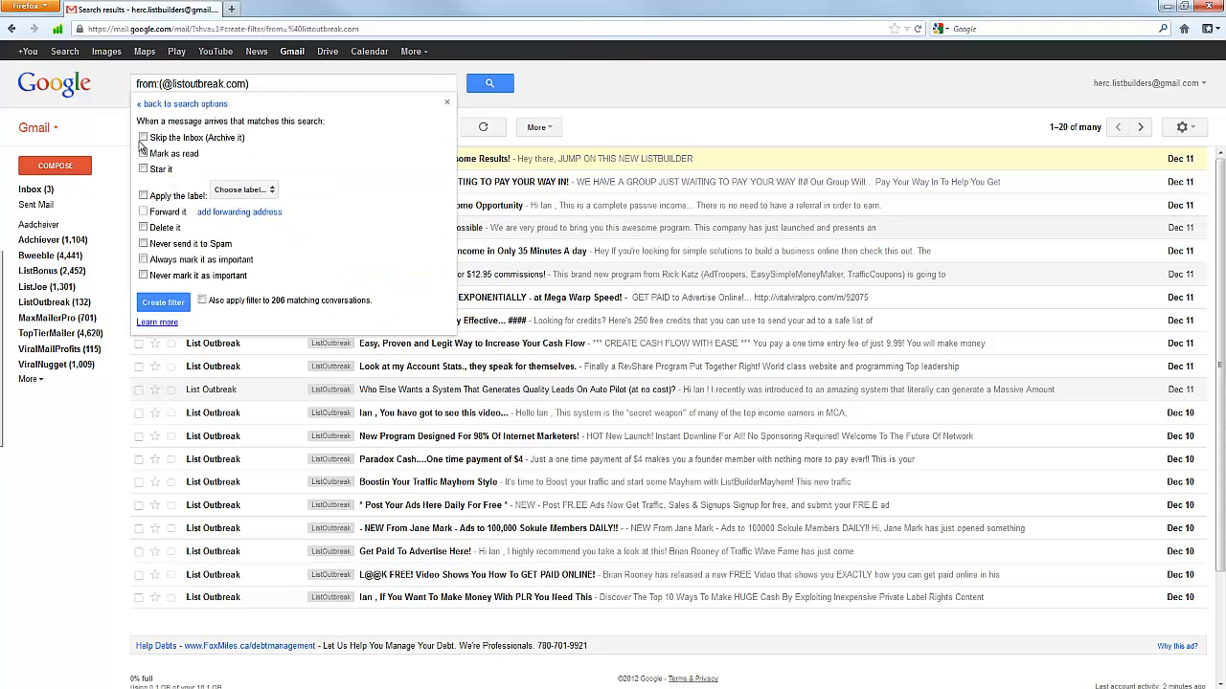
pyautogui.click(143, 137)
pyautogui.click(142, 195)
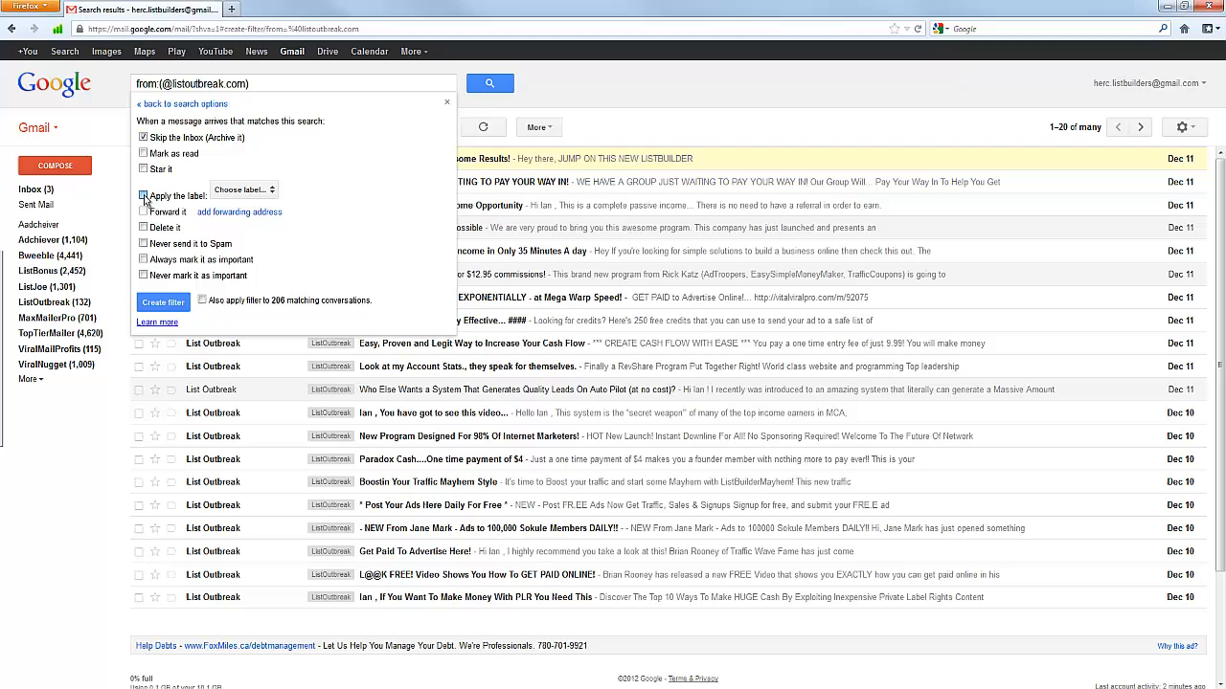
pyautogui.click(263, 191)
pyautogui.click(254, 314)
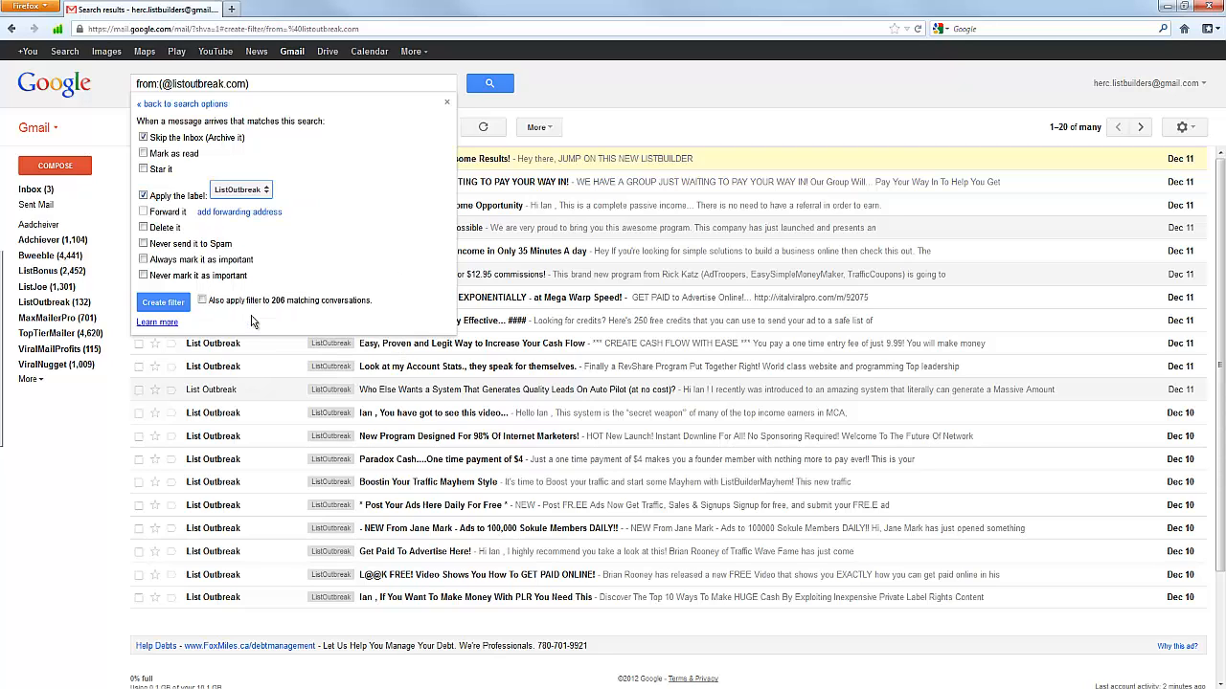
pyautogui.click(143, 245)
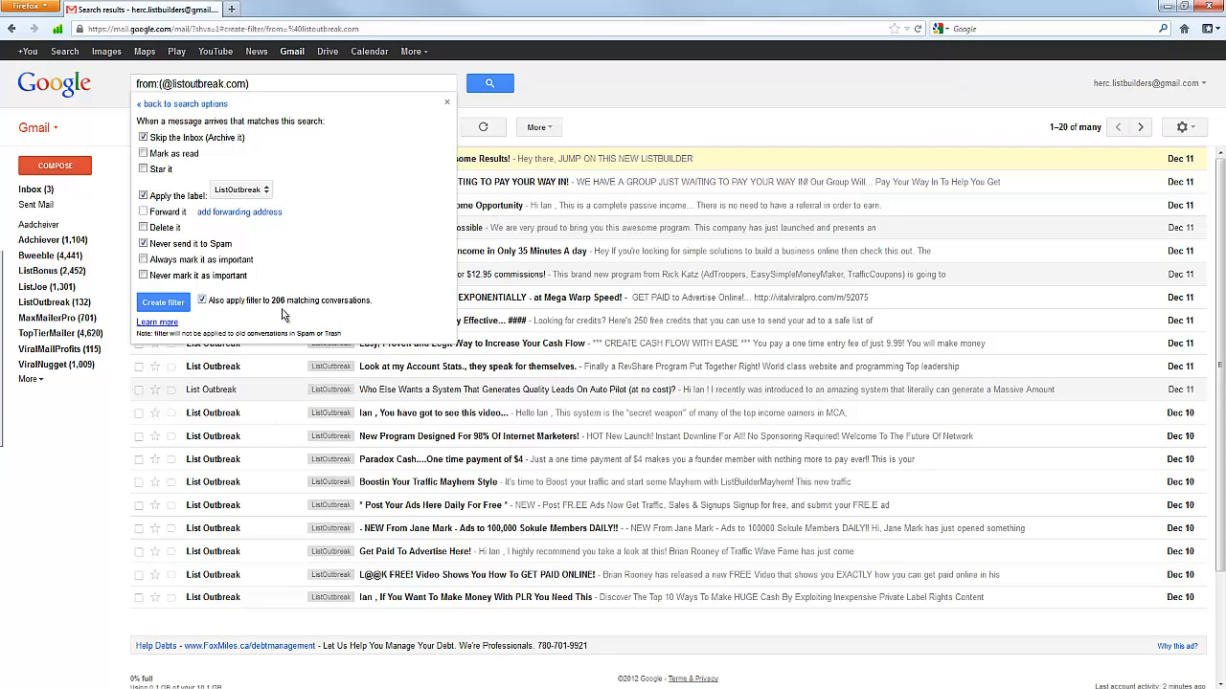
pyautogui.click(161, 302)
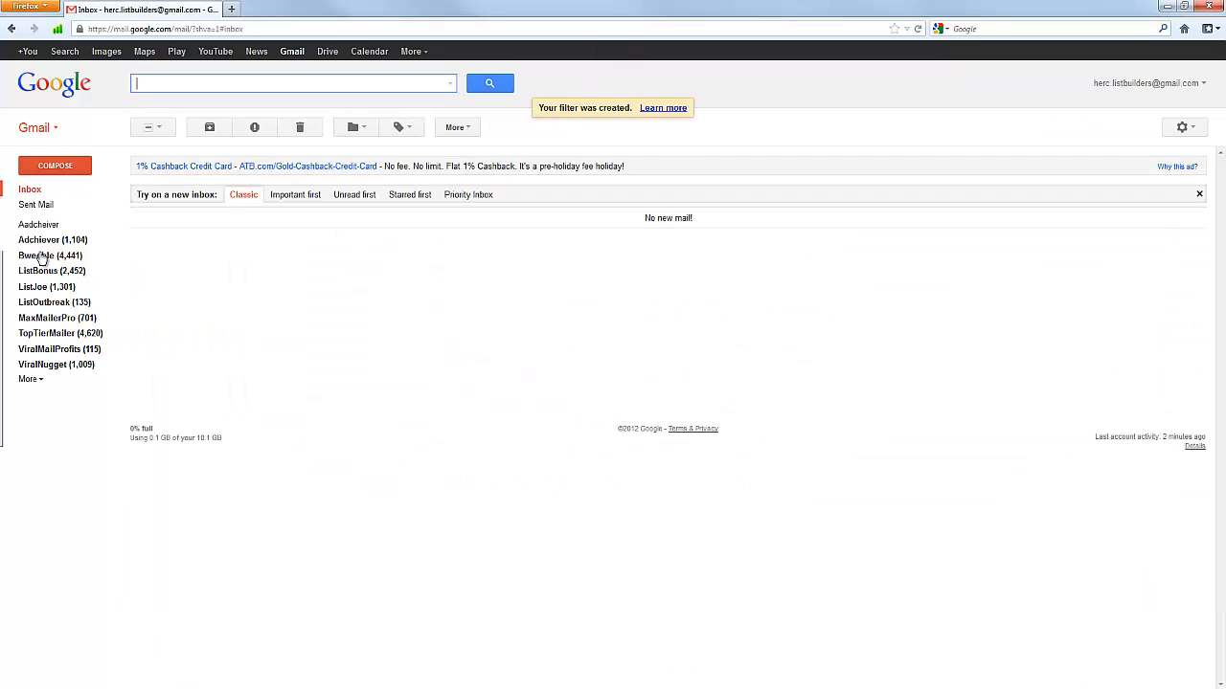
# Reload the inbox to check for remaining mail and open the Bweeble label.
pyautogui.click(30, 190)
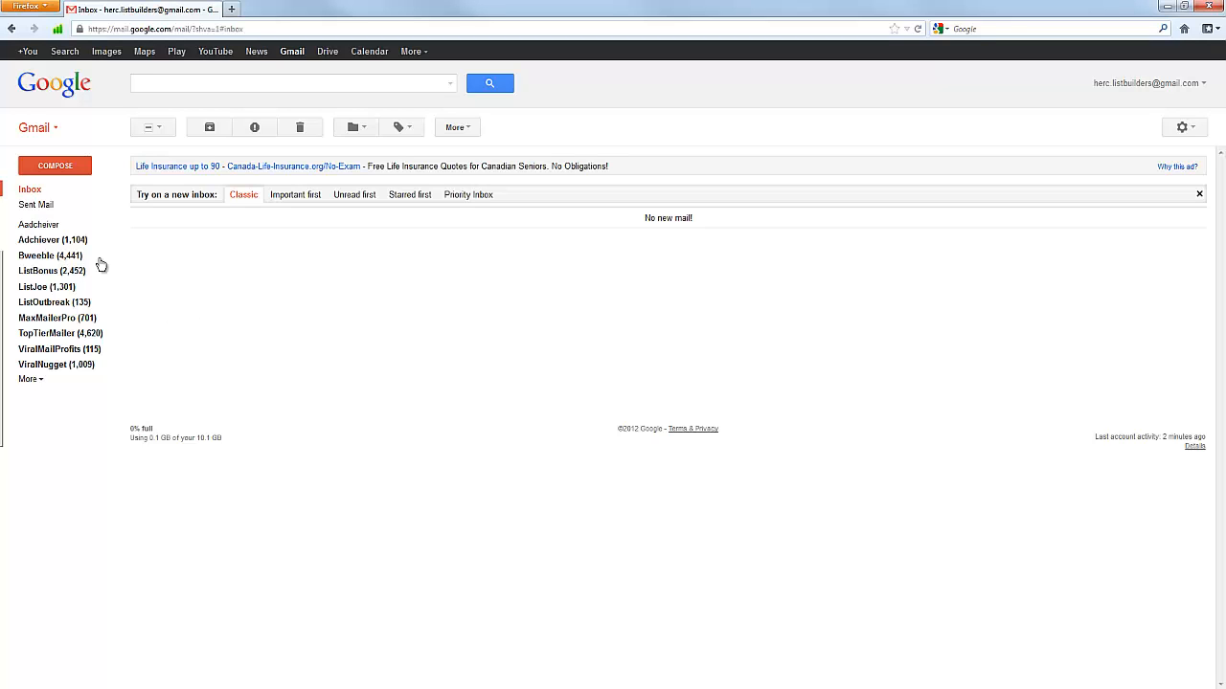
pyautogui.click(30, 257)
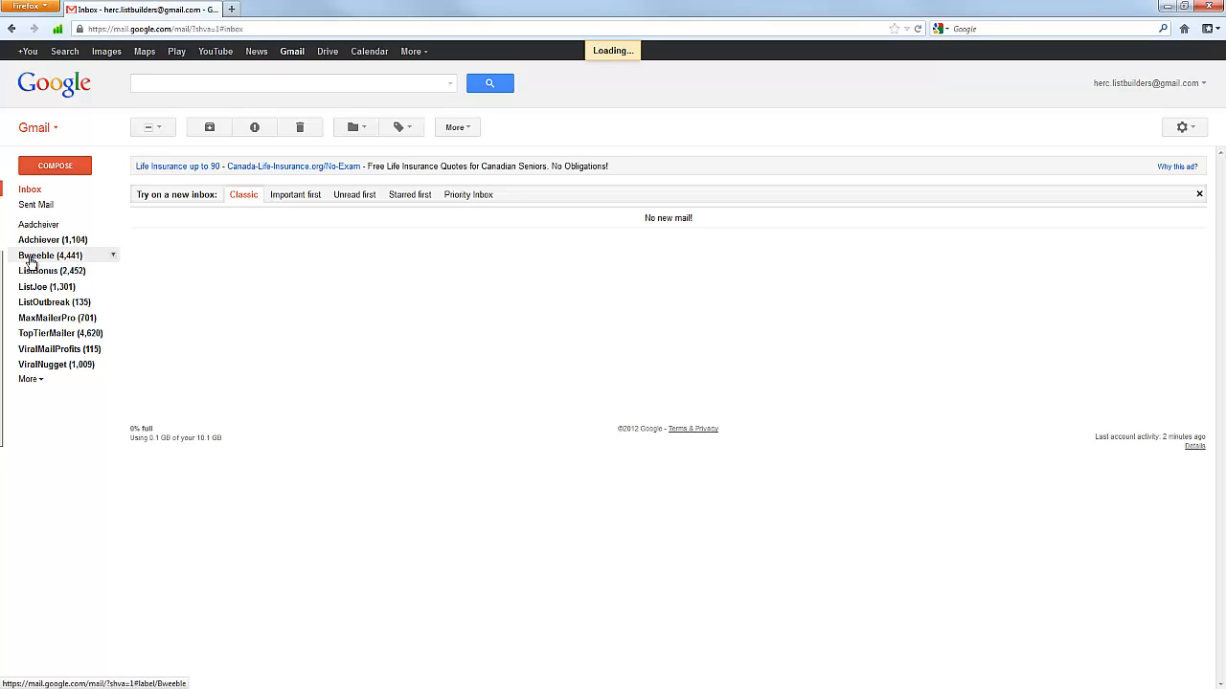